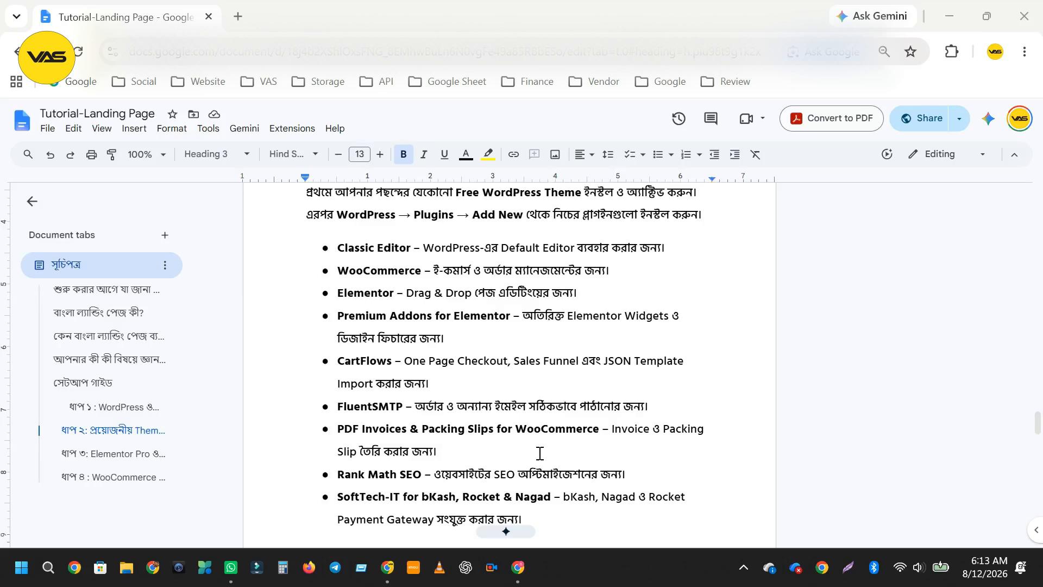
# Review the required theme and plugin list under step 2 of the setup guide document.
pyautogui.scroll(4, 539, 453)
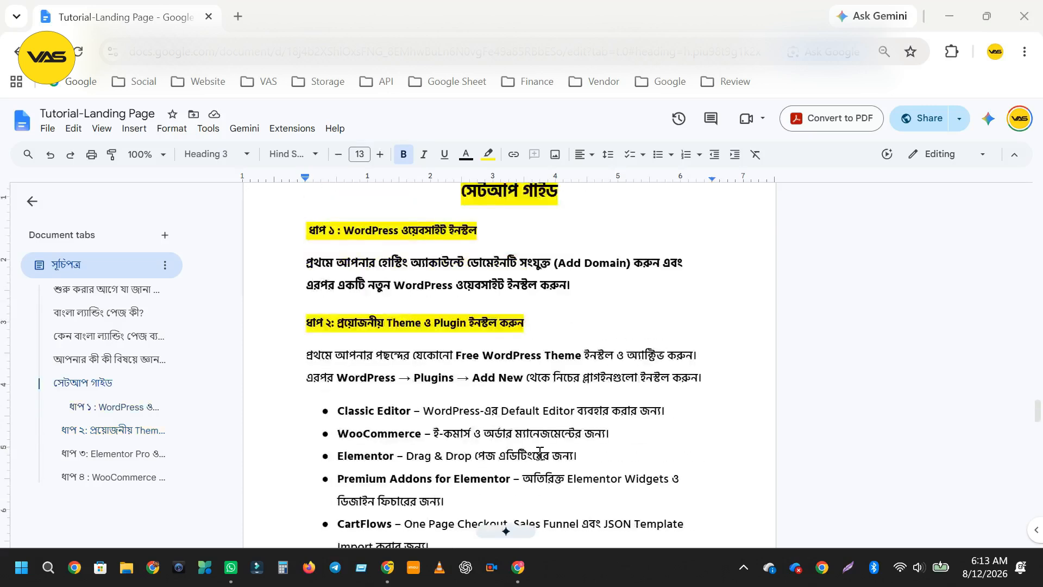
pyautogui.scroll(-2, 478, 381)
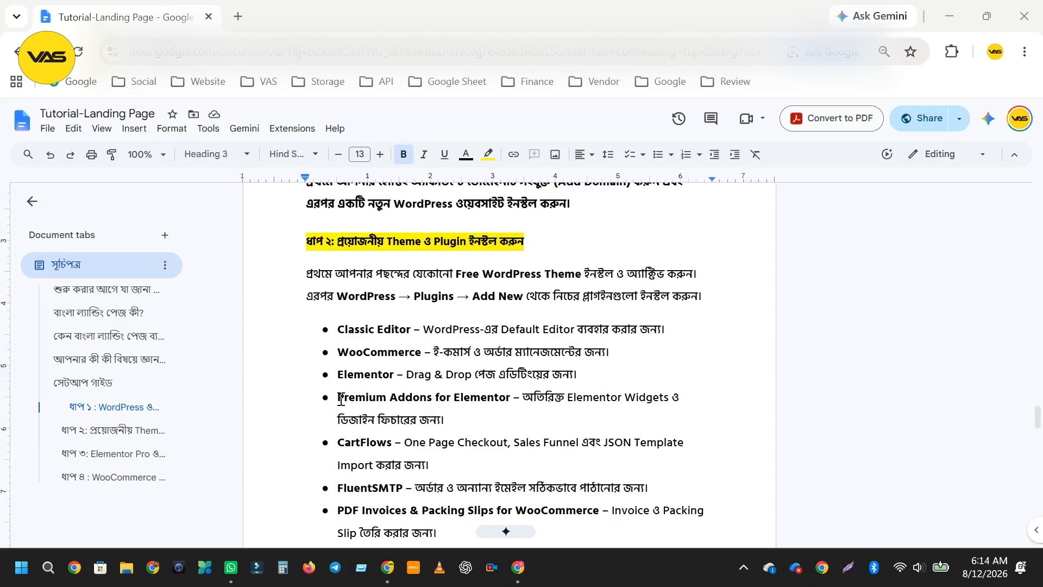
pyautogui.scroll(-1, 543, 397)
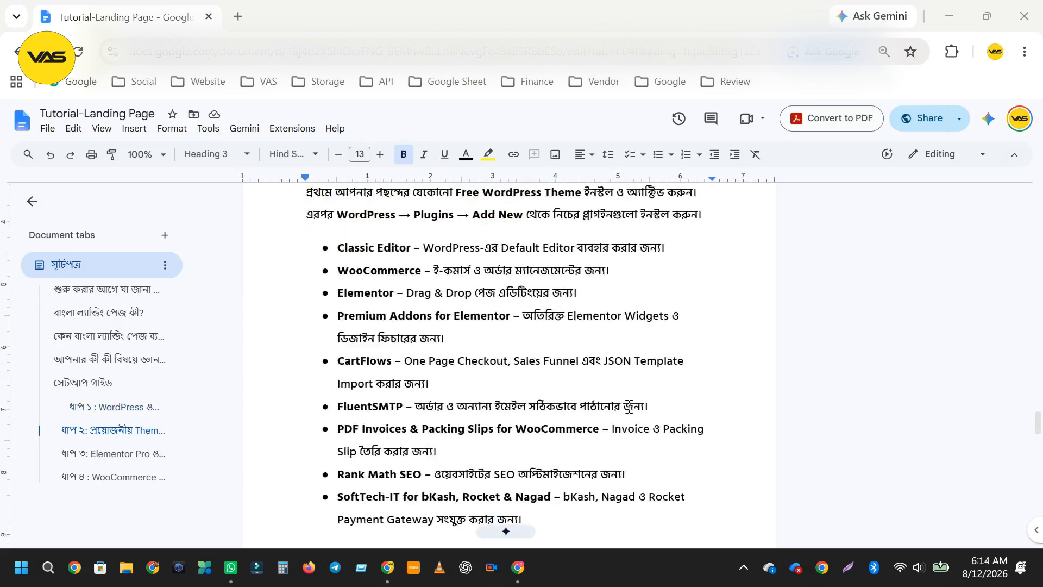
pyautogui.scroll(-1, 629, 407)
pyautogui.scroll(2, 380, 337)
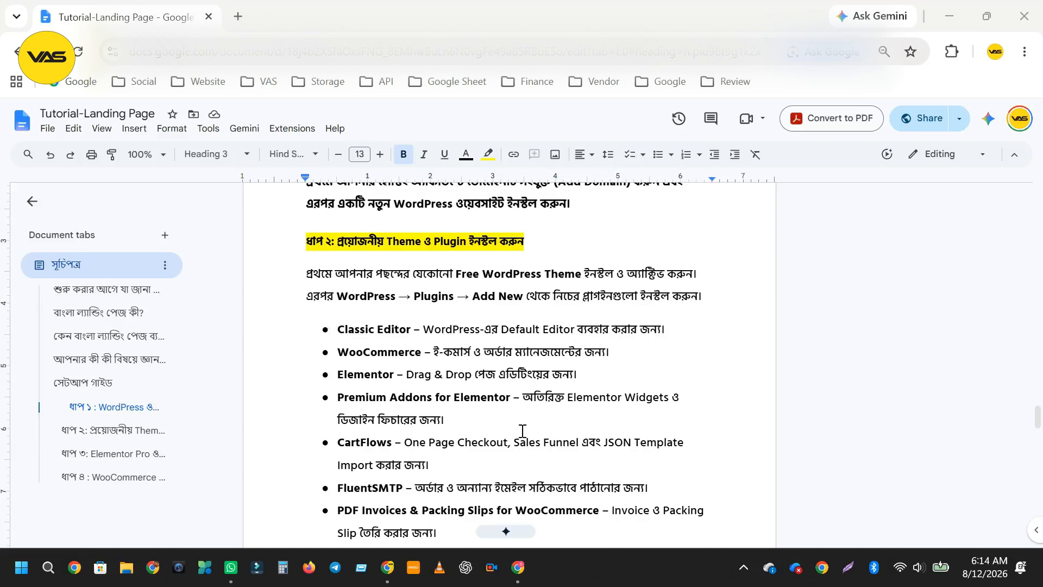
pyautogui.scroll(-1, 499, 451)
pyautogui.scroll(-1, 484, 462)
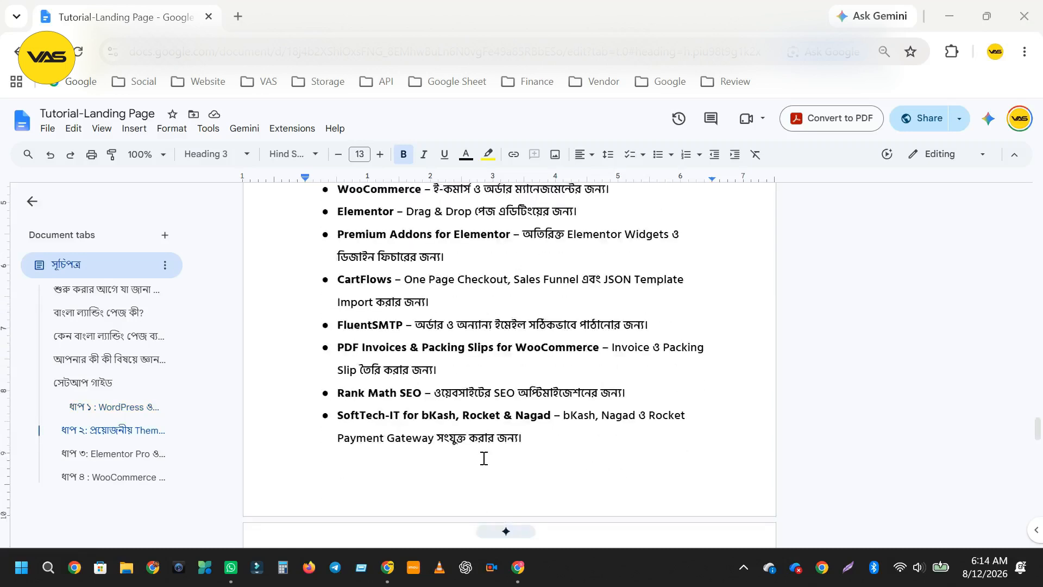
pyautogui.scroll(2, 485, 455)
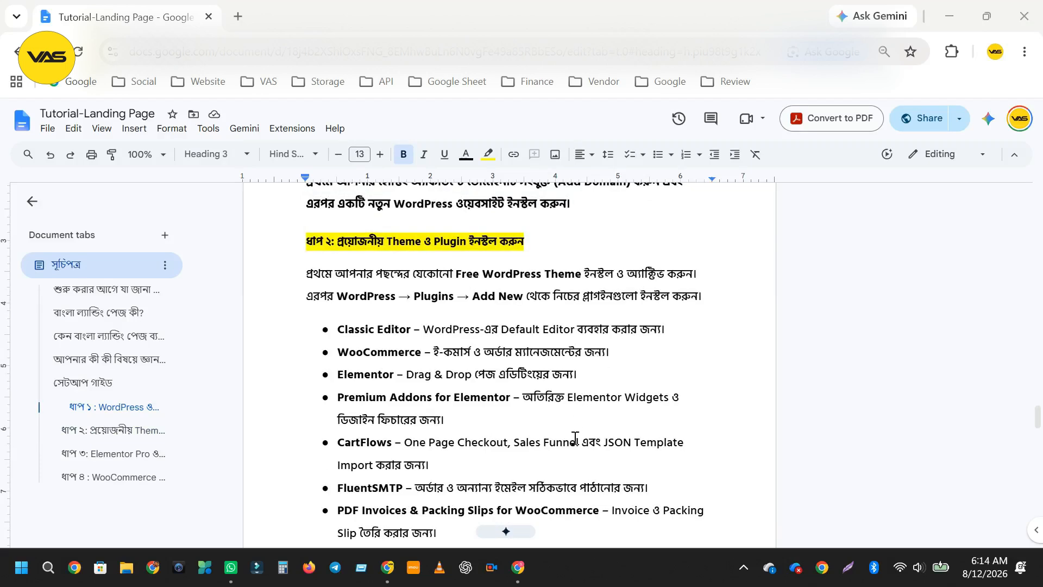
# Switch to the WordPress dashboard in the other Chrome window and open the page for adding a new theme.
pyautogui.moveTo(521, 568)
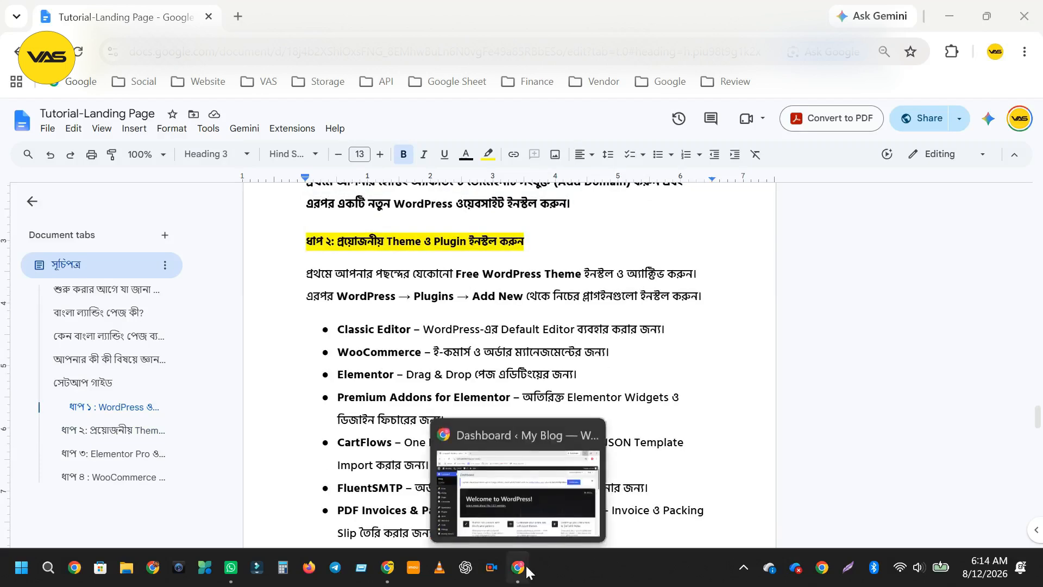
pyautogui.click(525, 494)
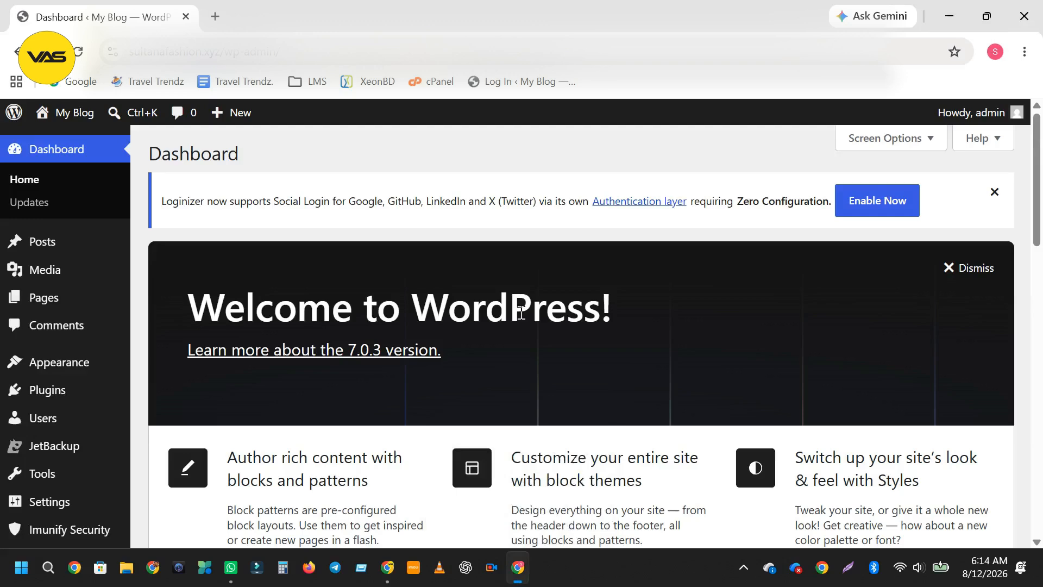
pyautogui.scroll(-10, 519, 311)
pyautogui.scroll(10, 520, 315)
pyautogui.moveTo(56, 362)
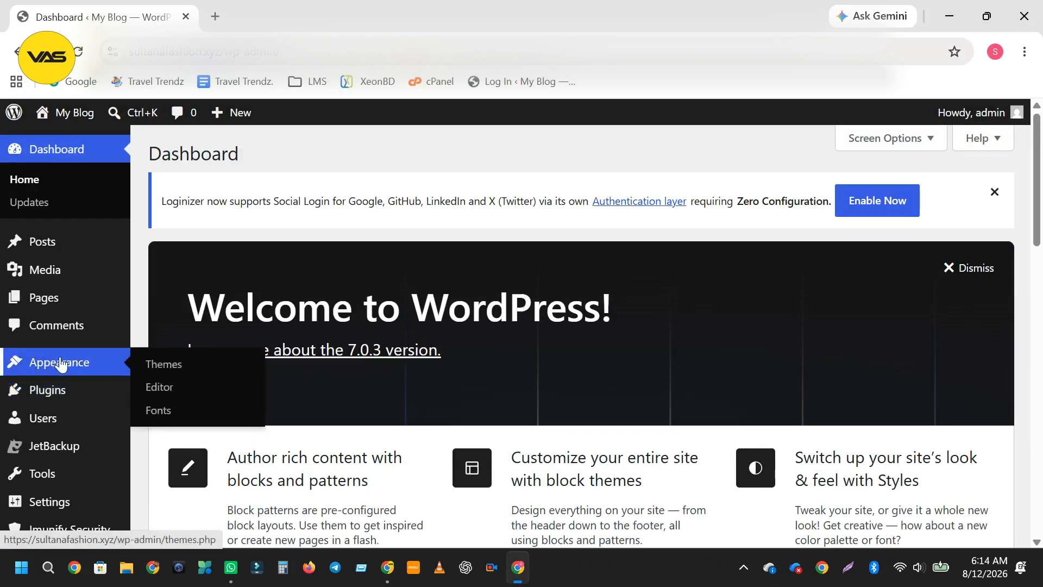
pyautogui.click(174, 370)
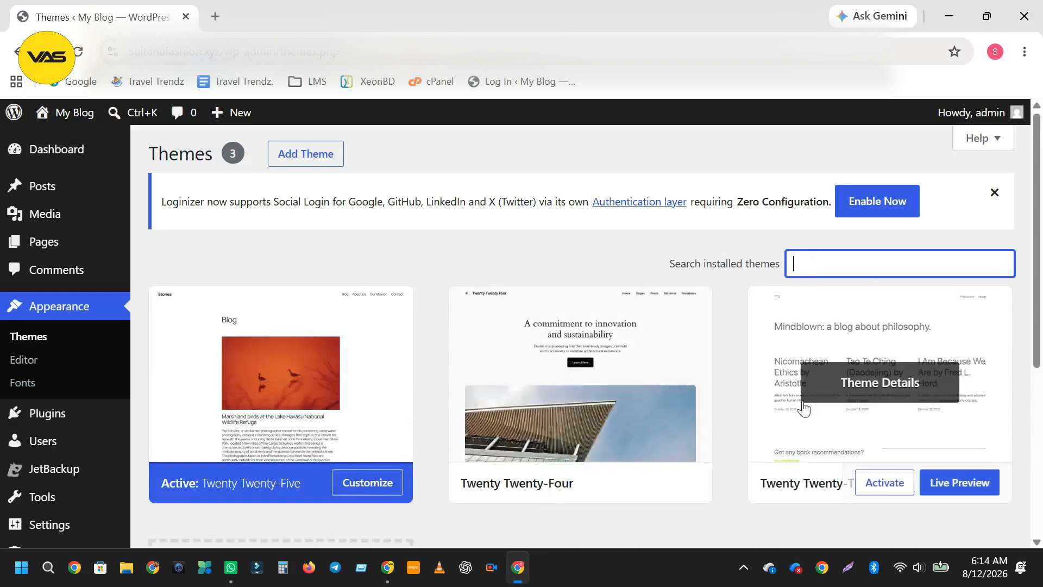
pyautogui.click(294, 166)
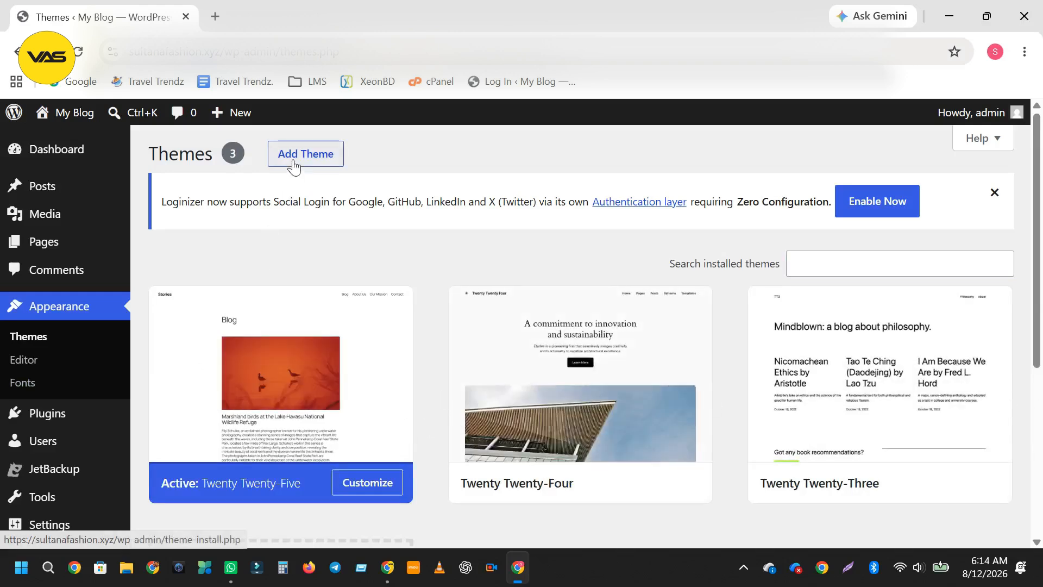
# Install the Hello Elementor theme from the popular themes and activate it.
pyautogui.scroll(-8, 689, 350)
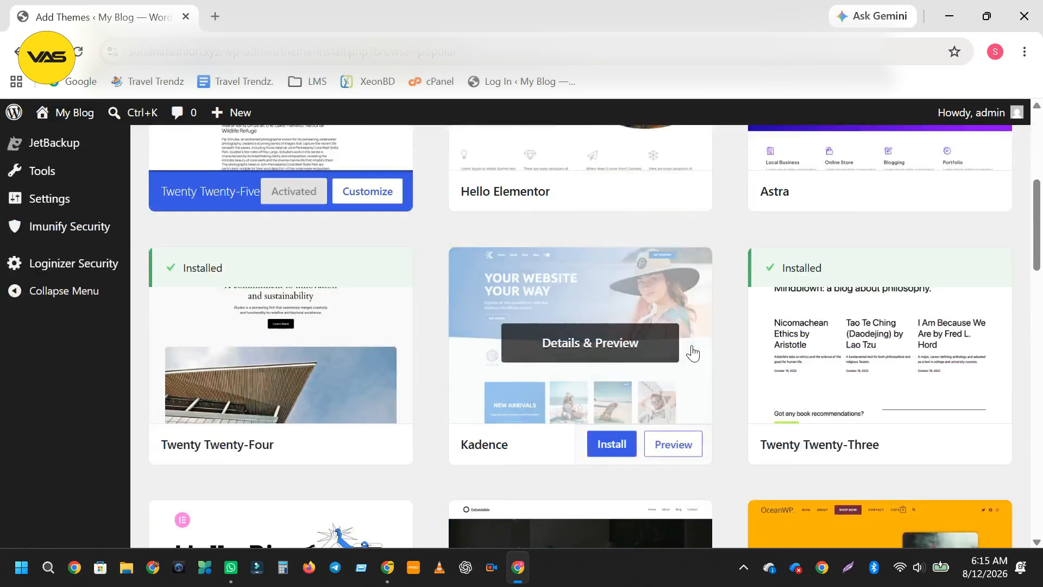
pyautogui.scroll(5, 692, 353)
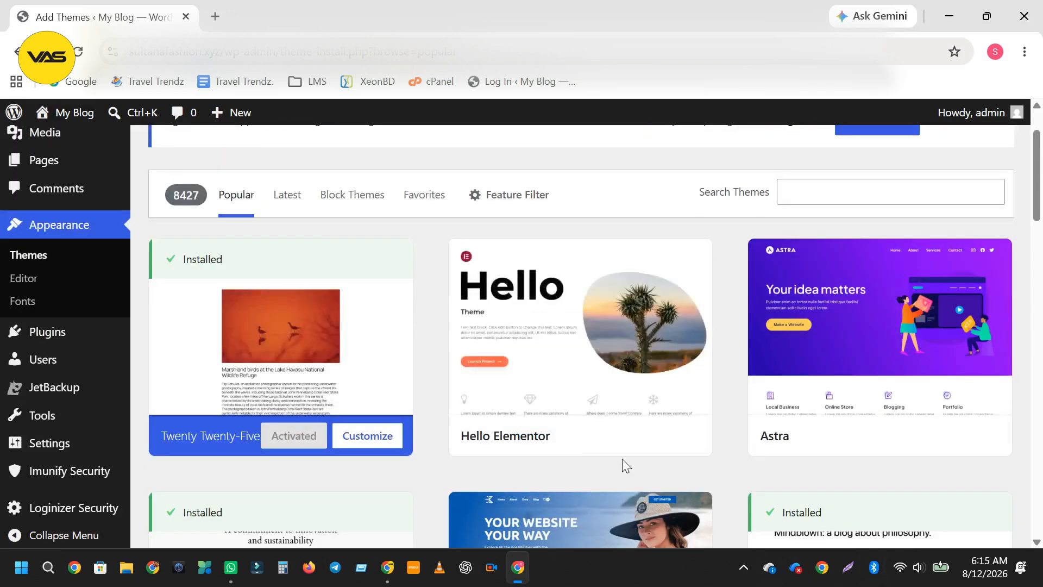
pyautogui.click(612, 437)
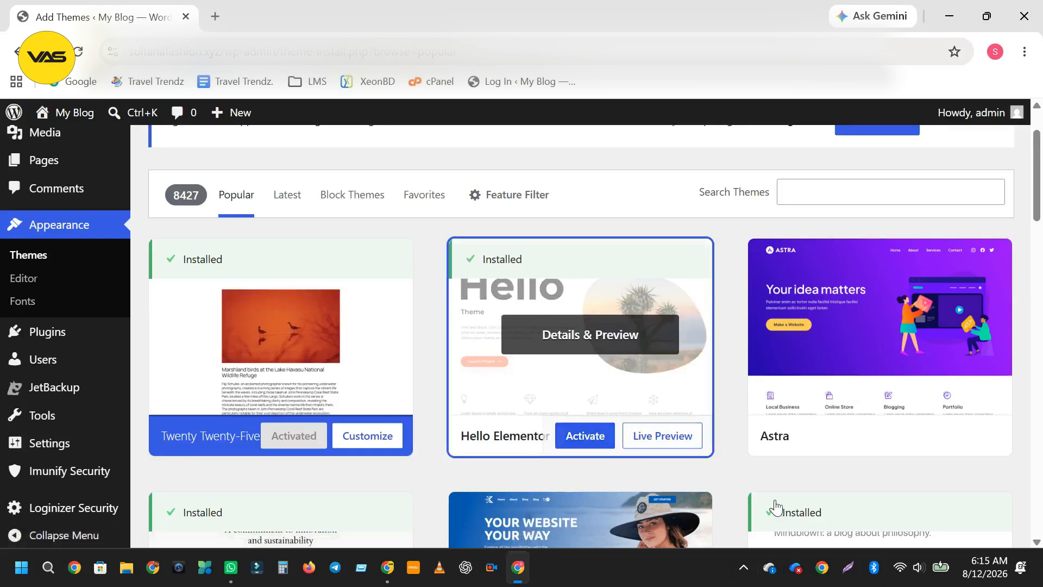
pyautogui.click(581, 446)
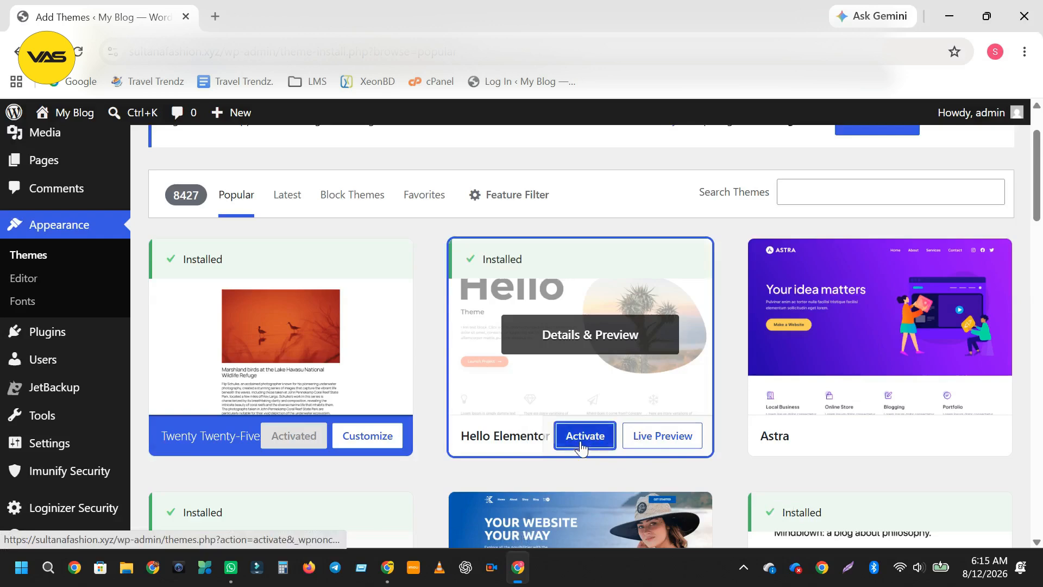
pyautogui.scroll(-3, 581, 440)
pyautogui.scroll(2, 580, 440)
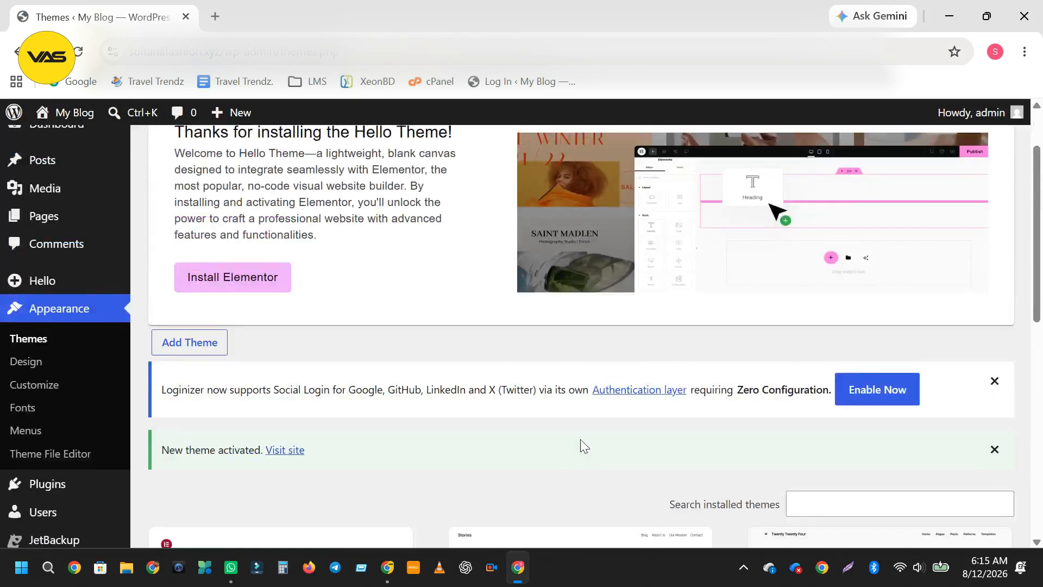
pyautogui.scroll(2, 580, 439)
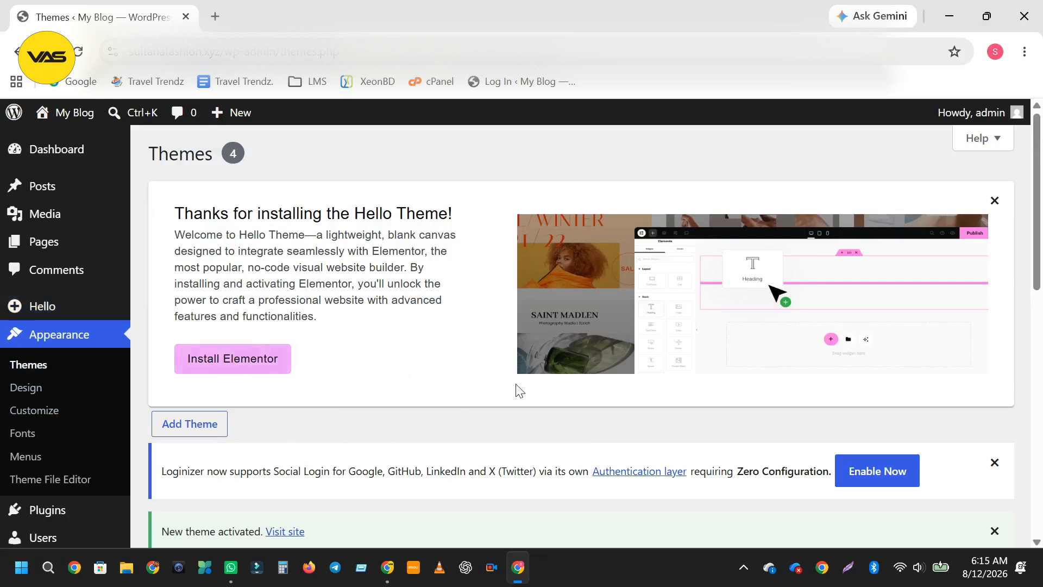
# Install Elementor from the Hello theme's welcome notice, continuing as a guest and skipping the site setup questions.
pyautogui.click(230, 360)
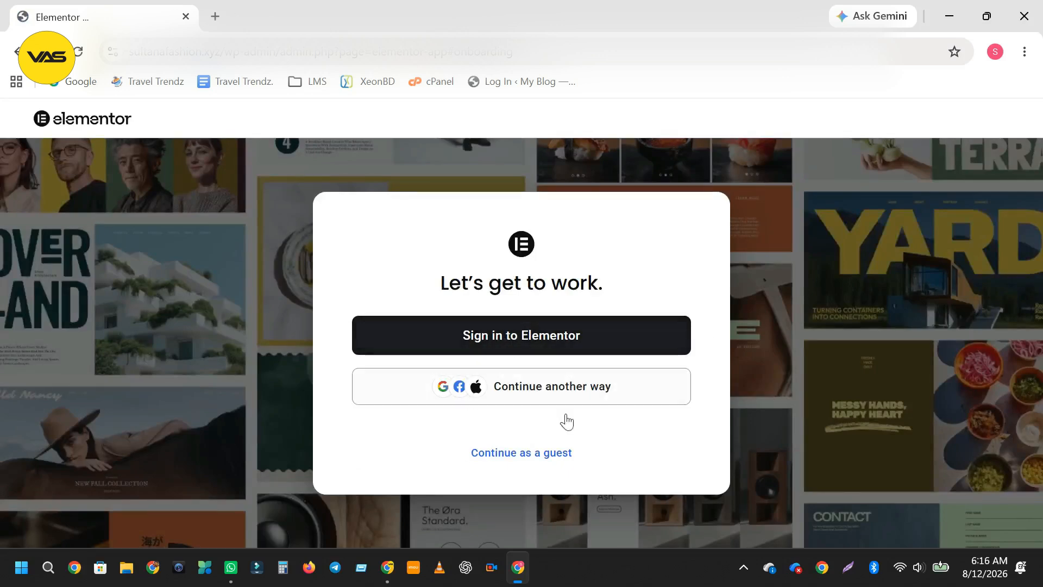
pyautogui.click(497, 454)
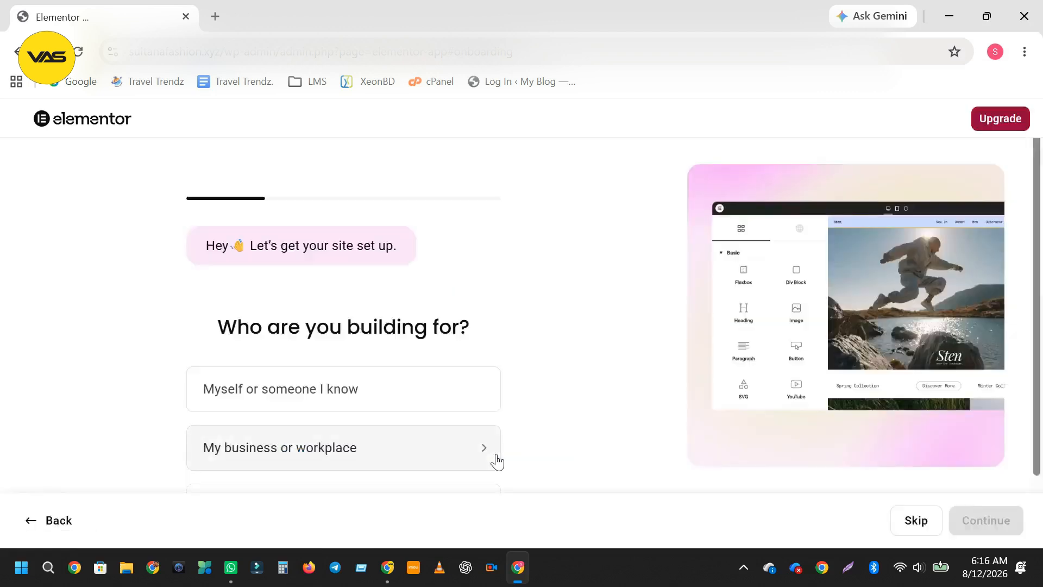
pyautogui.click(917, 521)
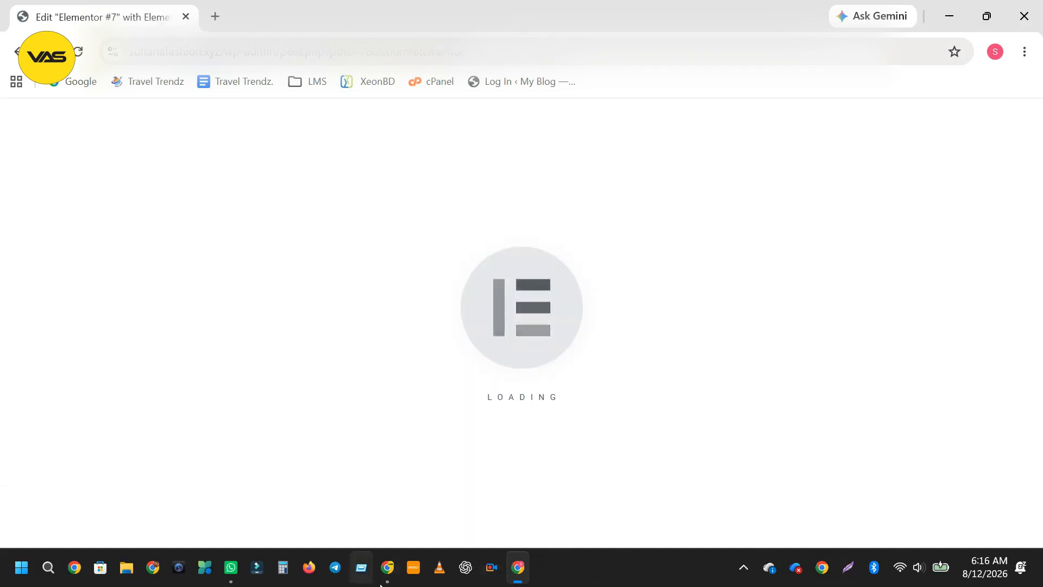
pyautogui.click(384, 572)
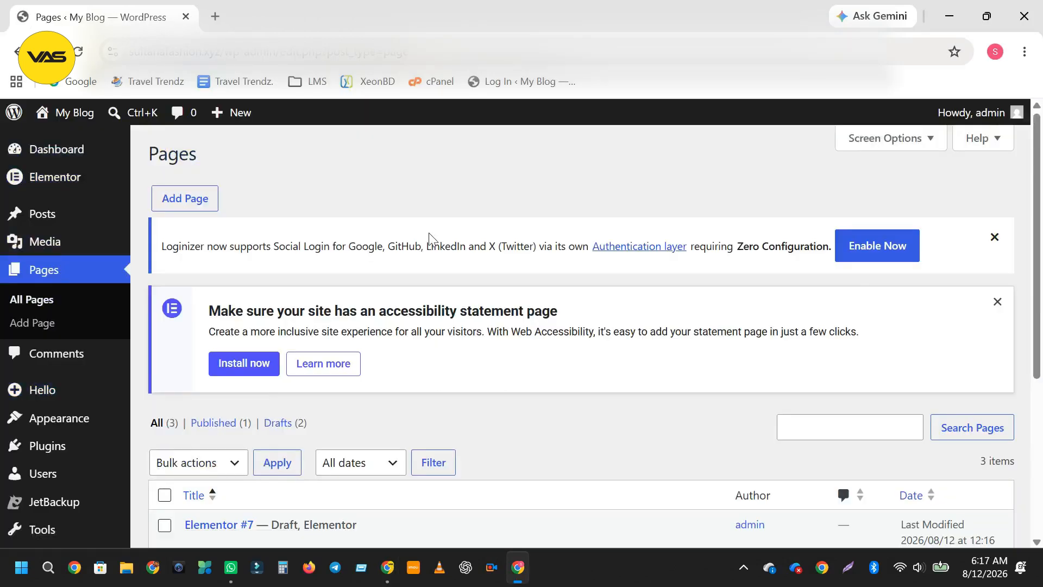
# Open the WordPress page for adding new plugins.
pyautogui.moveTo(128, 243)
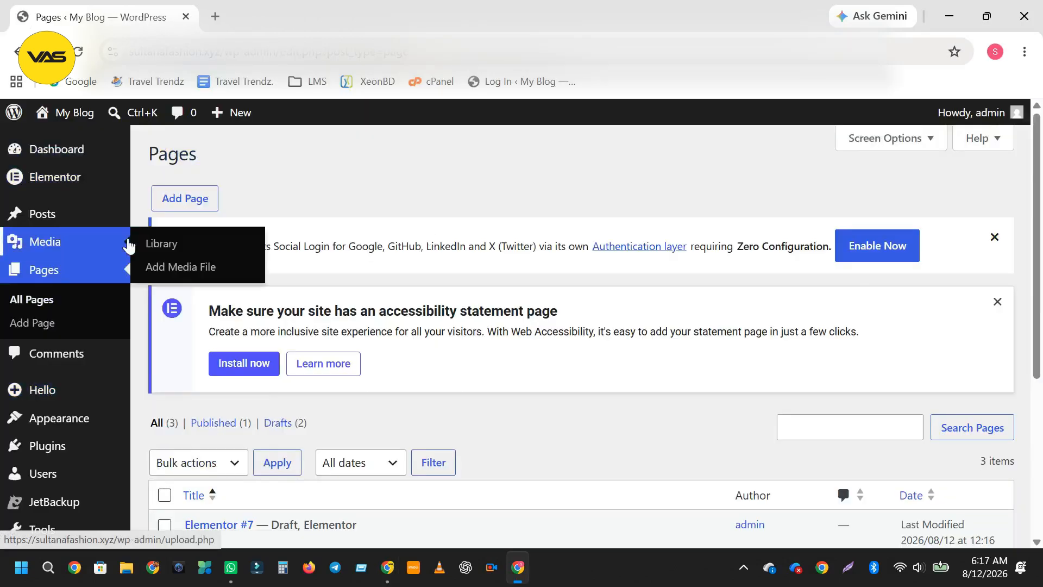
pyautogui.scroll(-3, 81, 239)
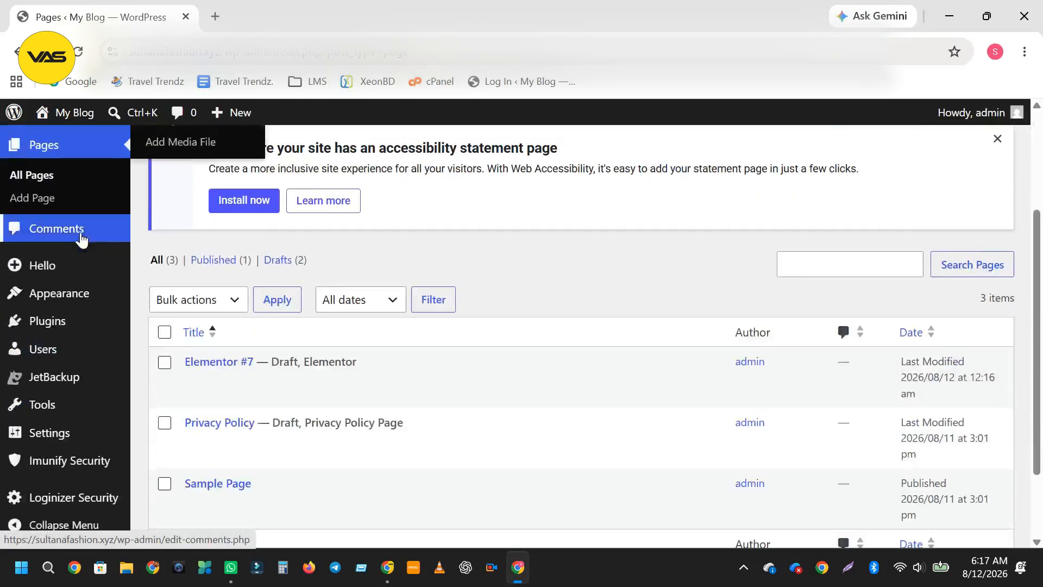
pyautogui.moveTo(62, 327)
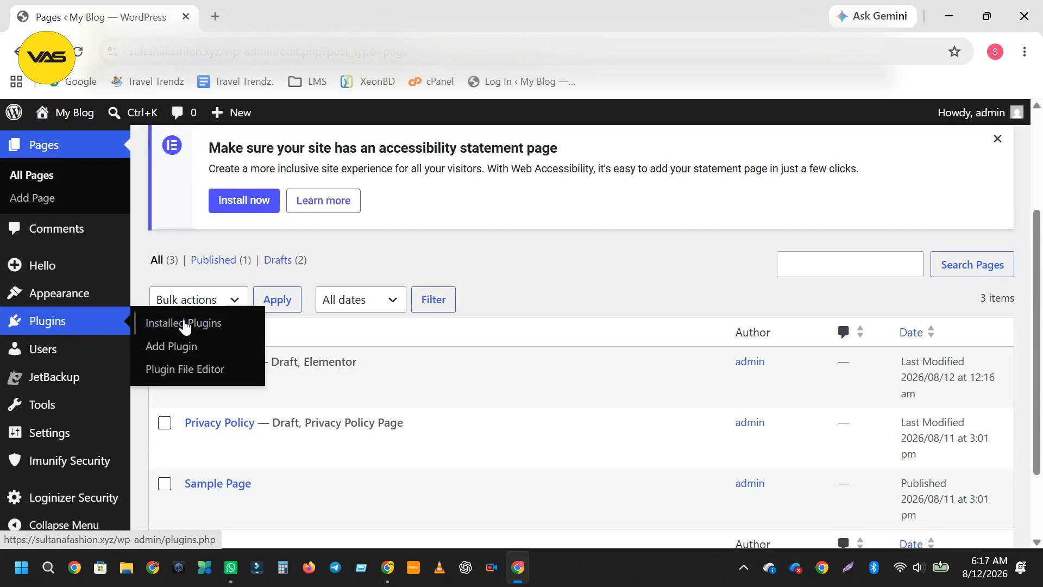
pyautogui.click(184, 352)
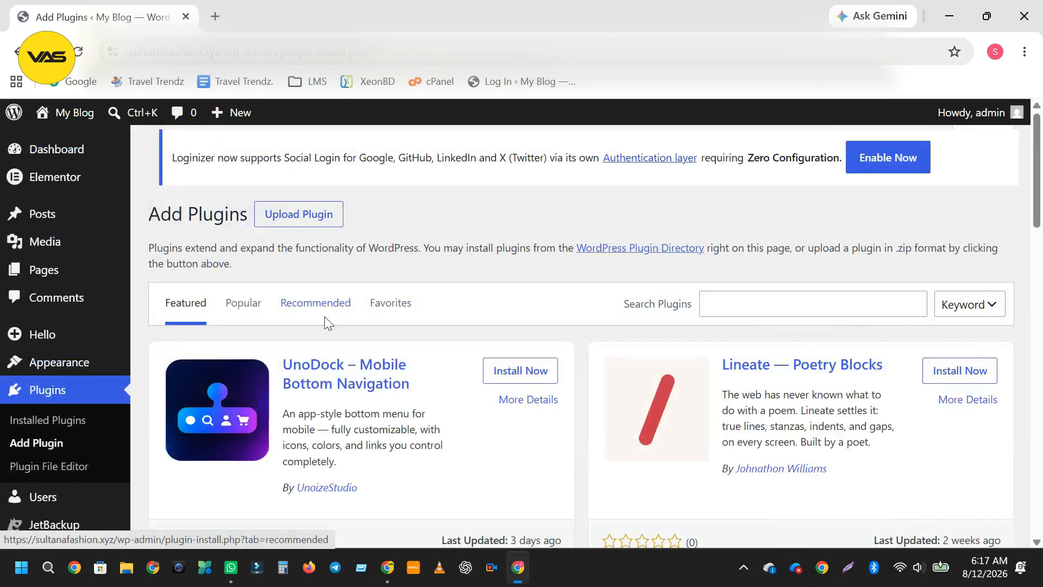
# Install and activate the Classic Editor plugin, searching with the word "Classic" copied from the Google Docs plugin list.
pyautogui.hotkey('alt', 'Tab')
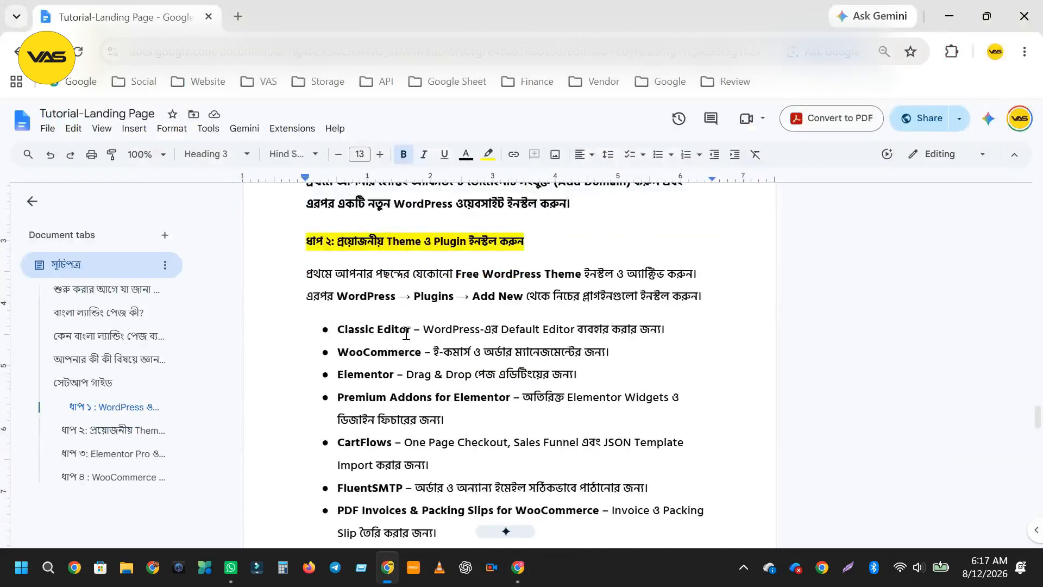
pyautogui.moveTo(336, 329); pyautogui.dragTo(376, 325)
pyautogui.hotkey('ctrl', 'c')
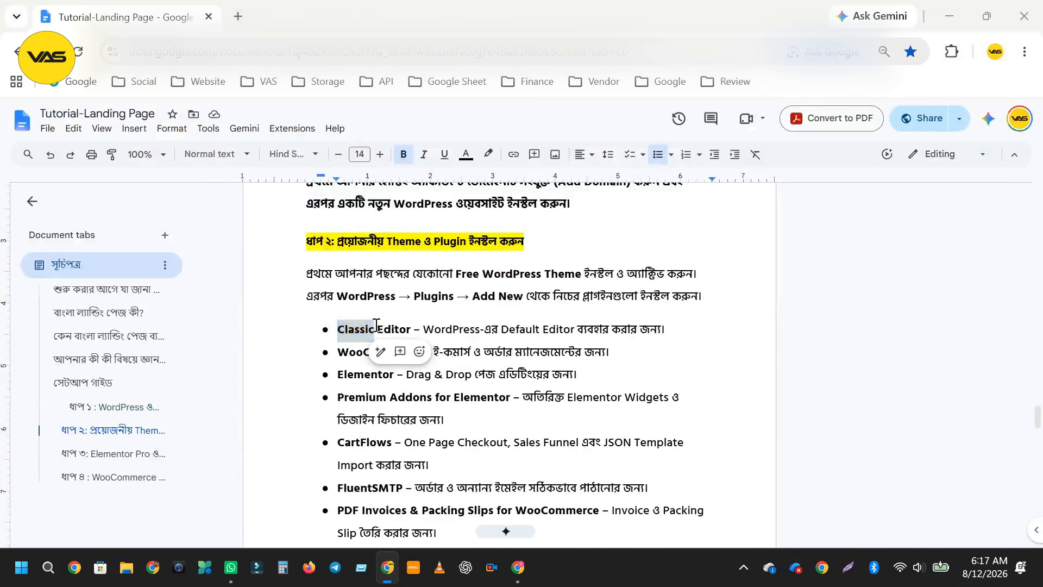
pyautogui.hotkey('alt', 'Tab')
pyautogui.scroll(-4, 806, 330)
pyautogui.click(758, 249)
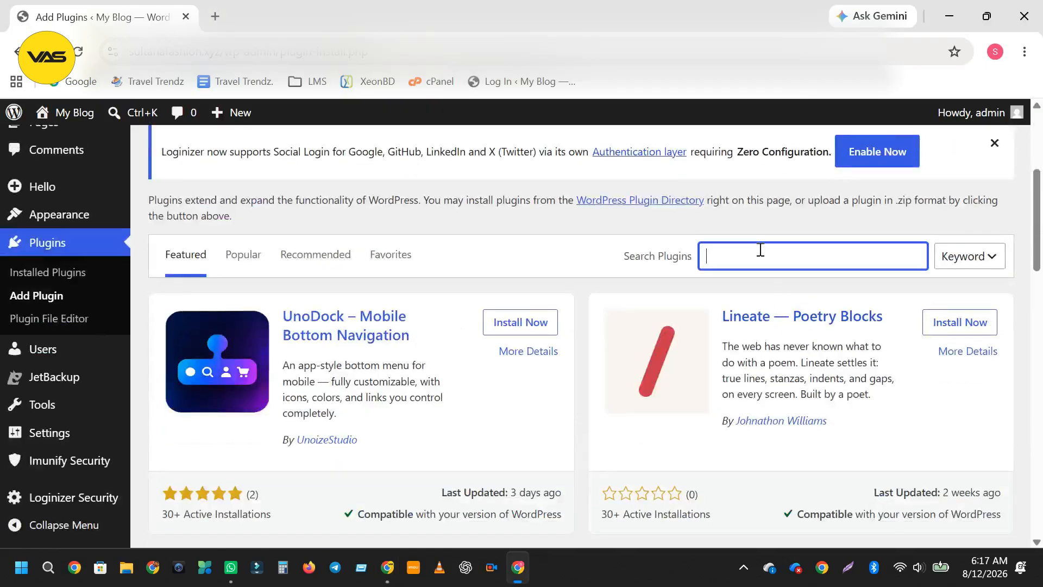
pyautogui.hotkey('ctrl', 'v')
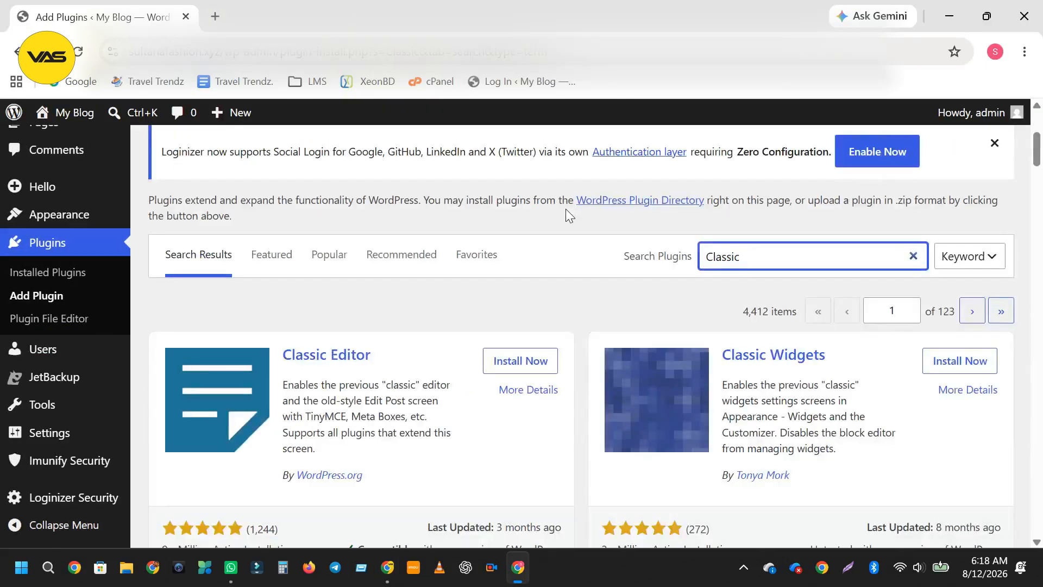
pyautogui.click(520, 360)
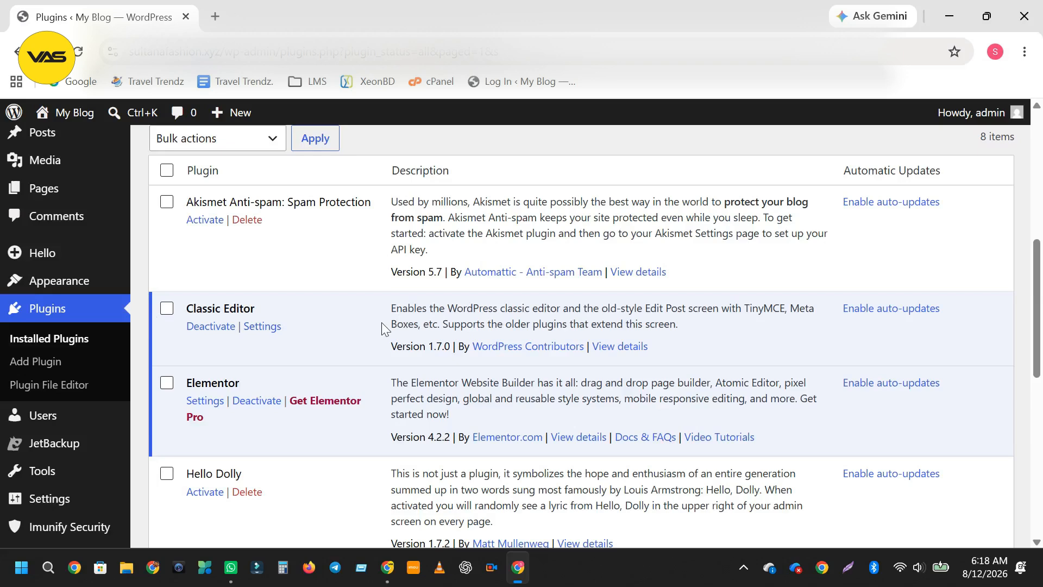
# Compare the plugin list in the Google Docs setup guide with the plugins installed in WordPress.
pyautogui.hotkey('alt', 'Tab')
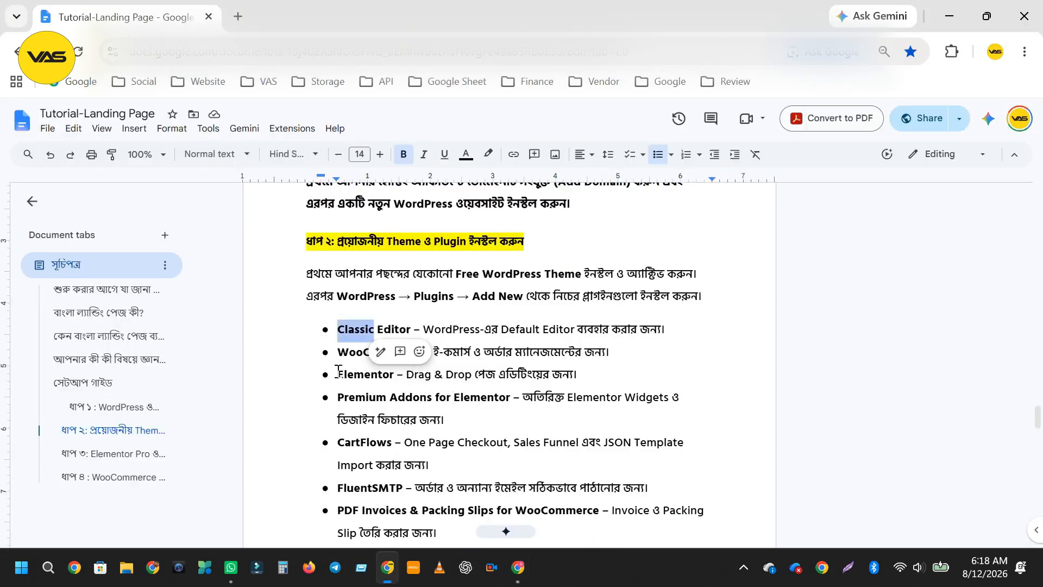
pyautogui.click(485, 375)
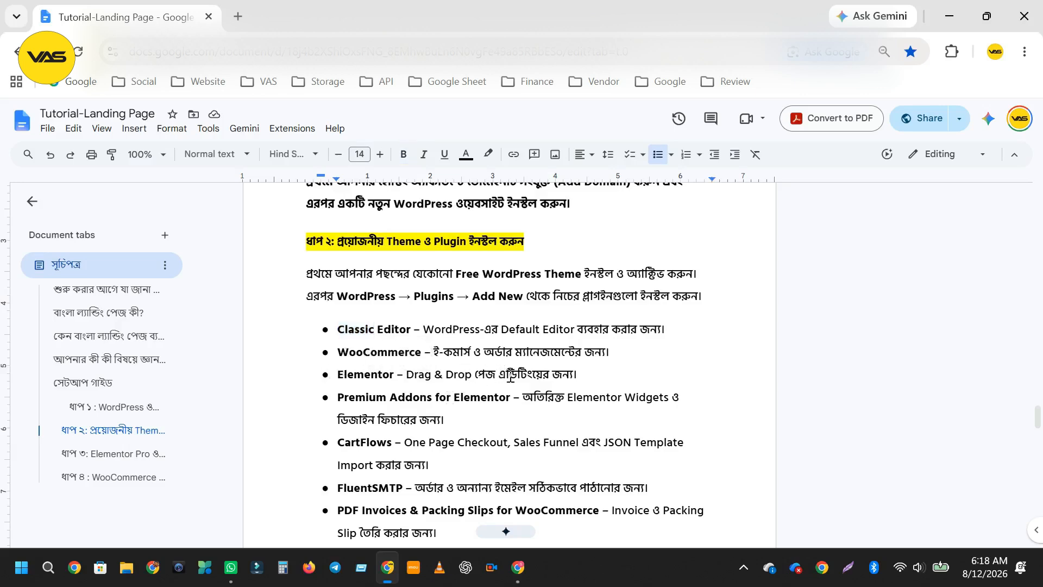
pyautogui.hotkey('alt', 'Tab')
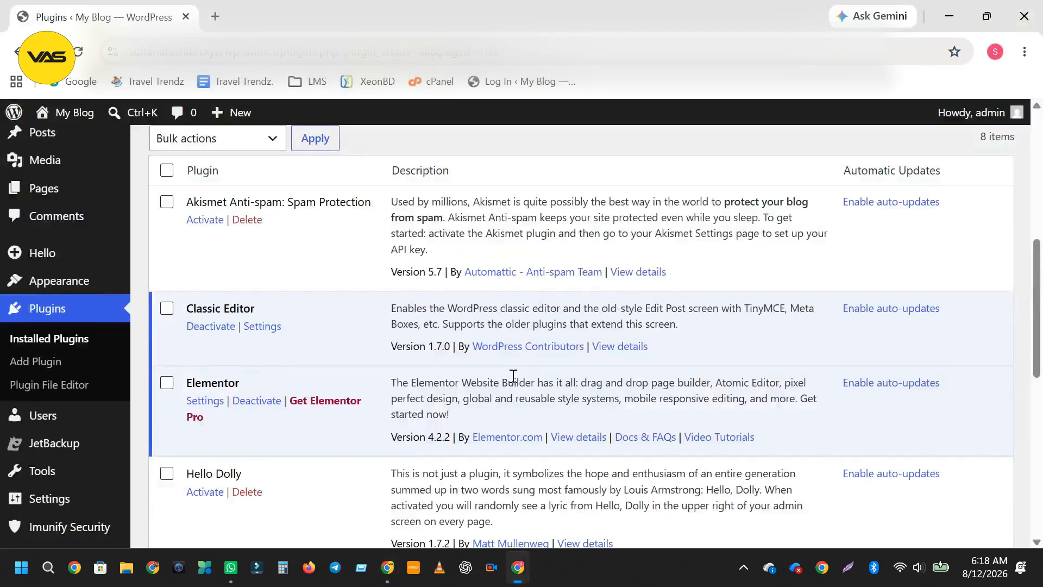
pyautogui.scroll(5, 512, 378)
pyautogui.scroll(2, 449, 343)
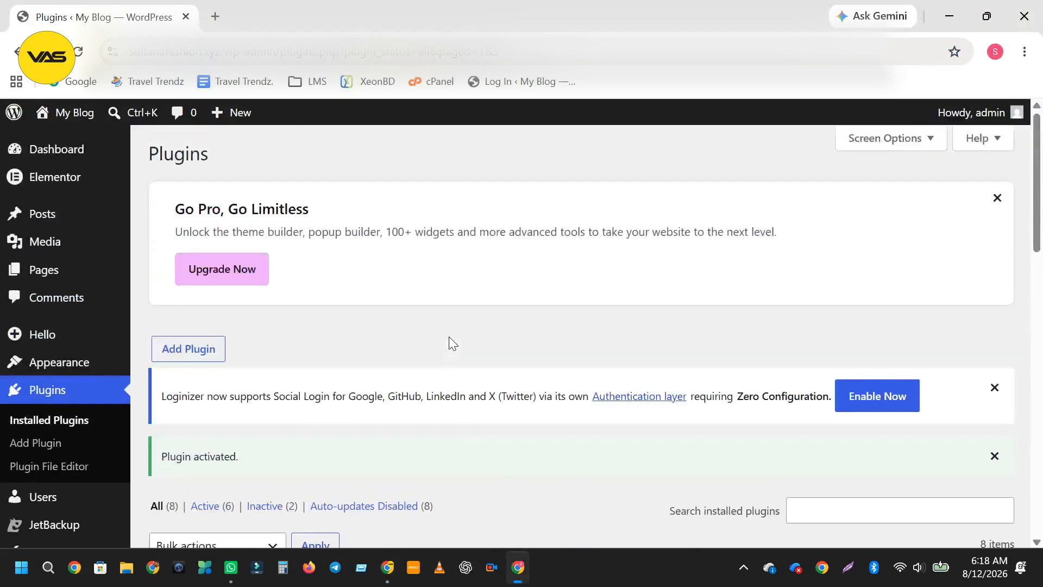
pyautogui.scroll(-2, 448, 342)
pyautogui.scroll(2, 448, 342)
pyautogui.scroll(-3, 448, 337)
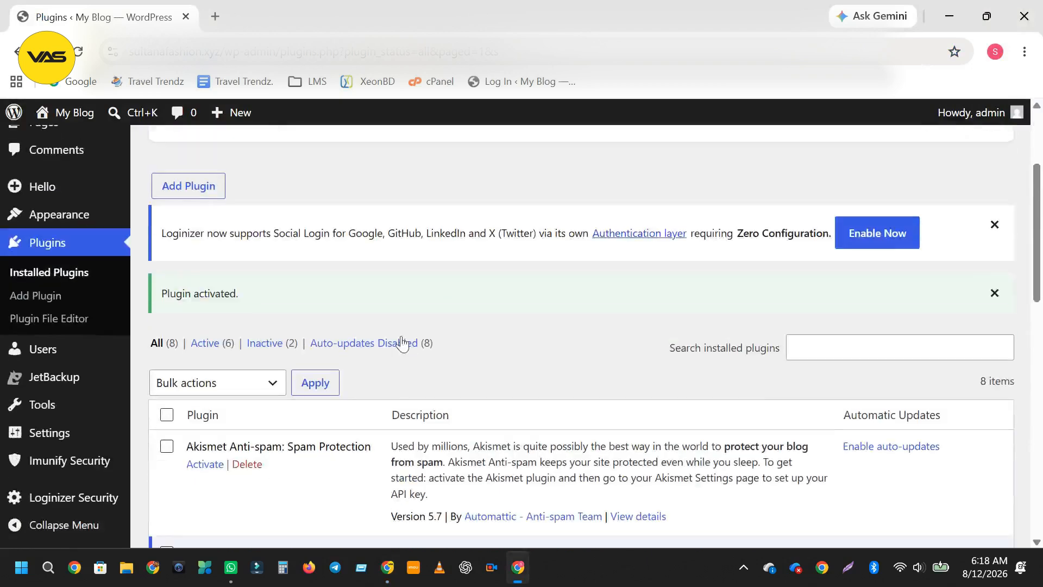
# Install and activate the WooCommerce plugin from the page for adding plugins, searching with "woo".
pyautogui.click(192, 195)
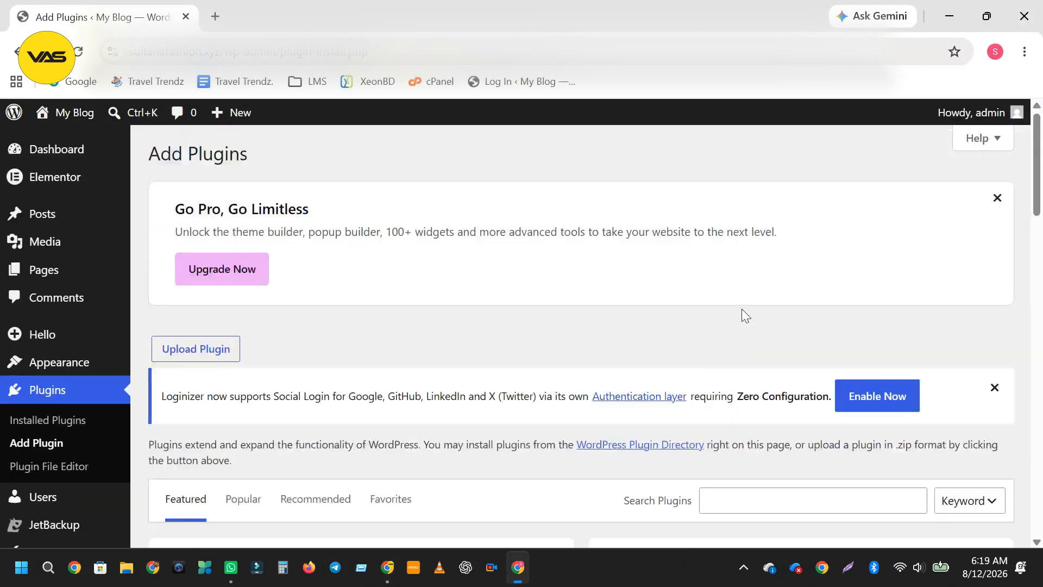
pyautogui.scroll(-3, 744, 315)
pyautogui.click(737, 337)
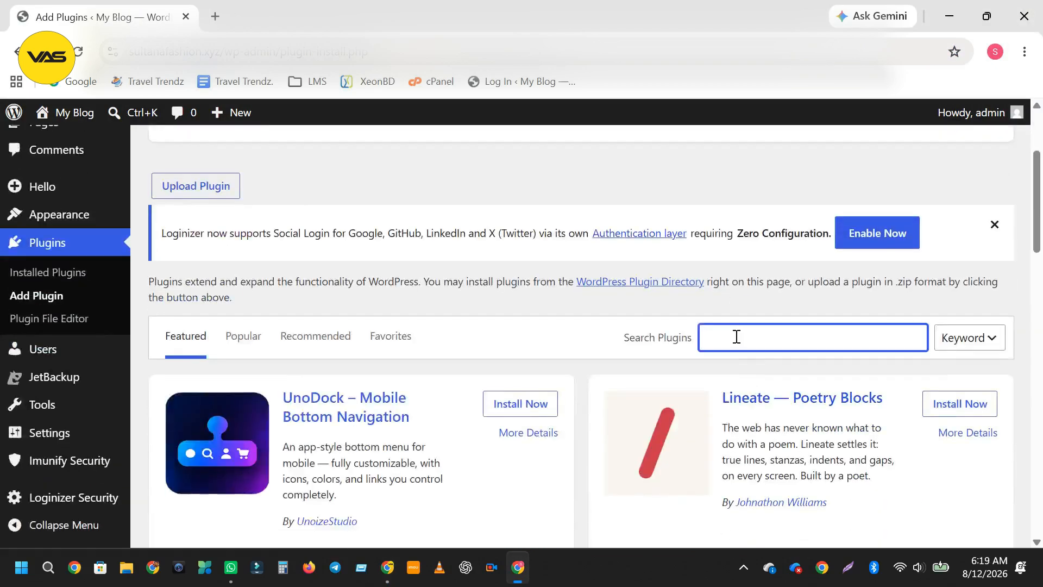
pyautogui.write('woo')
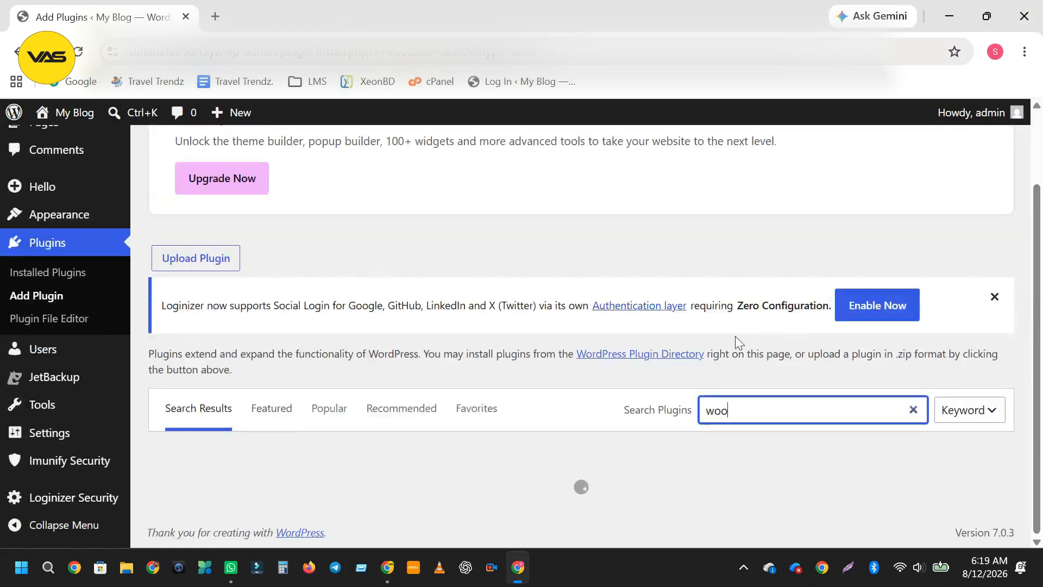
pyautogui.scroll(-3, 535, 388)
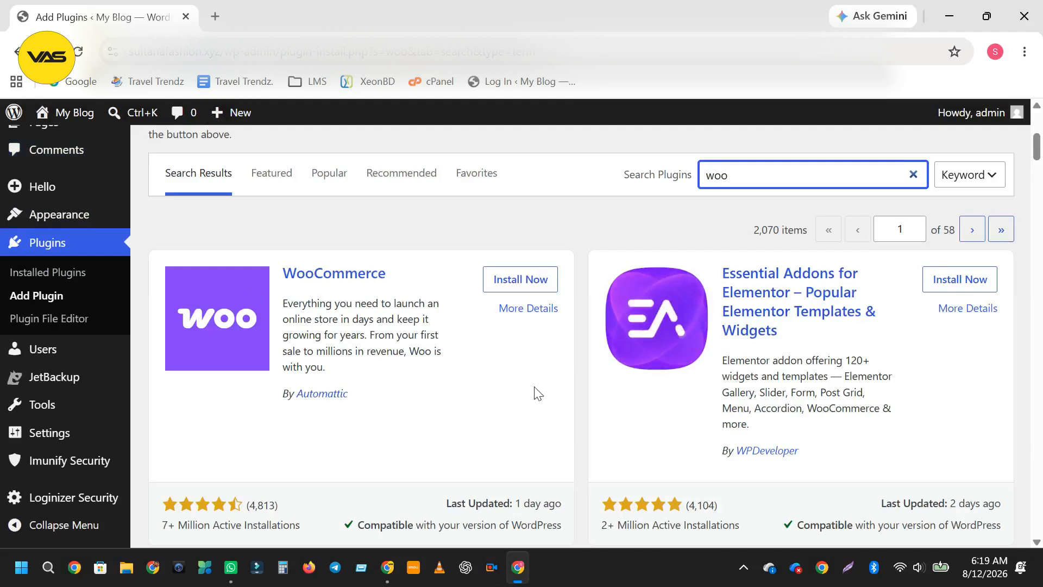
pyautogui.click(520, 281)
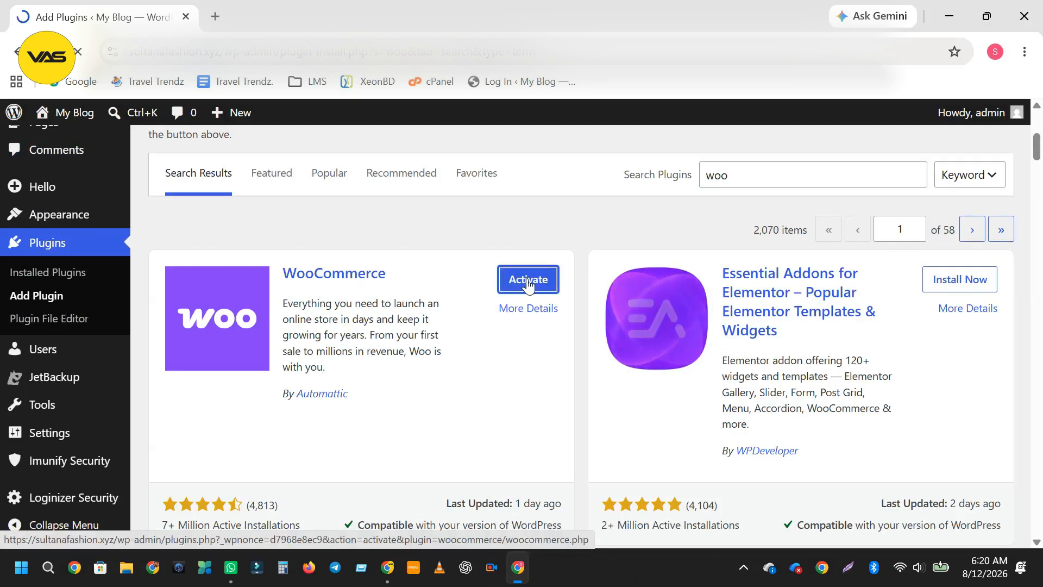
pyautogui.click(527, 280)
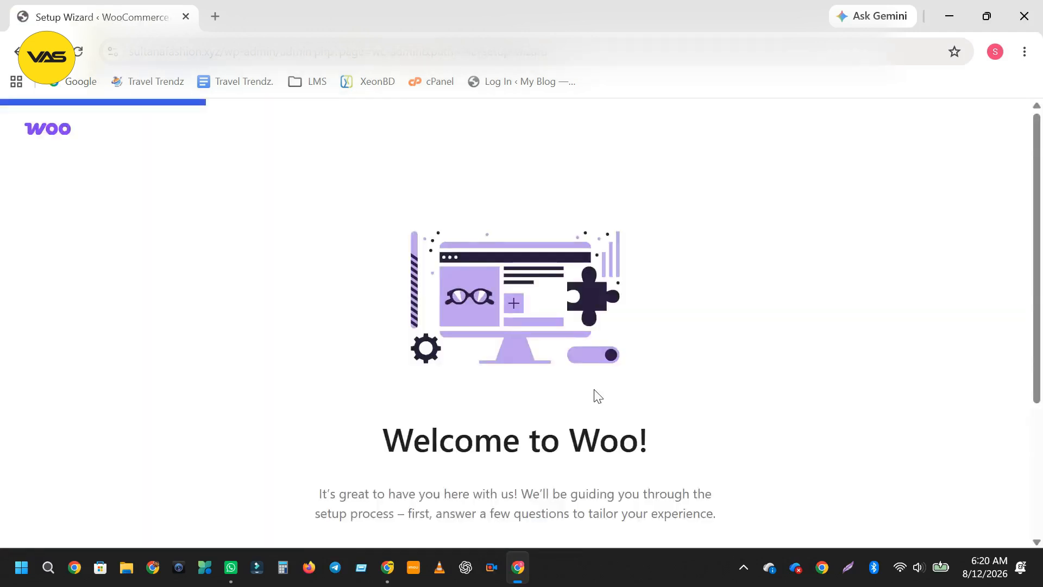
# Skip the guided setup on the WooCommerce welcome page.
pyautogui.scroll(-4, 596, 396)
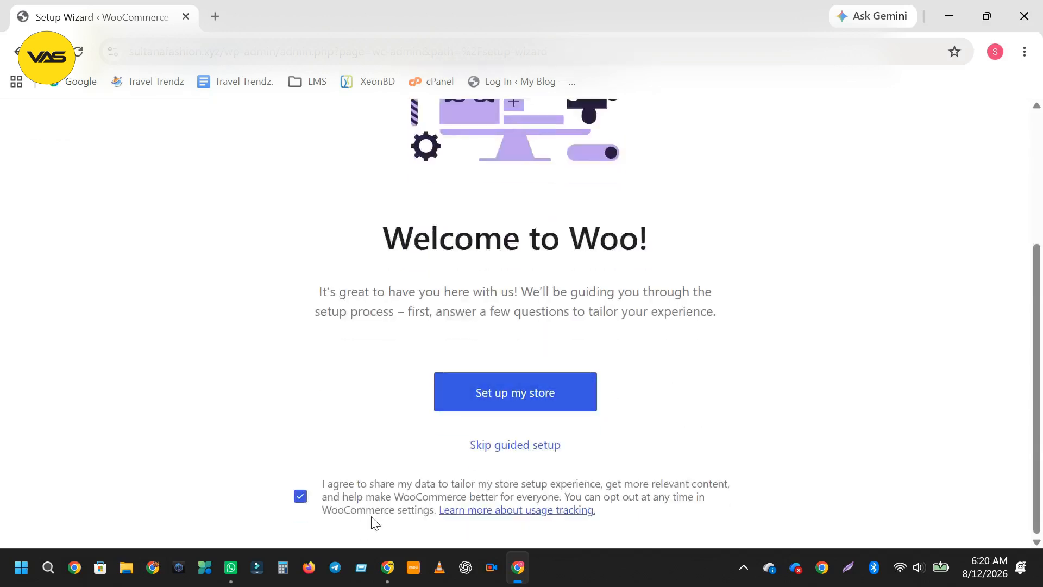
pyautogui.scroll(3, 565, 413)
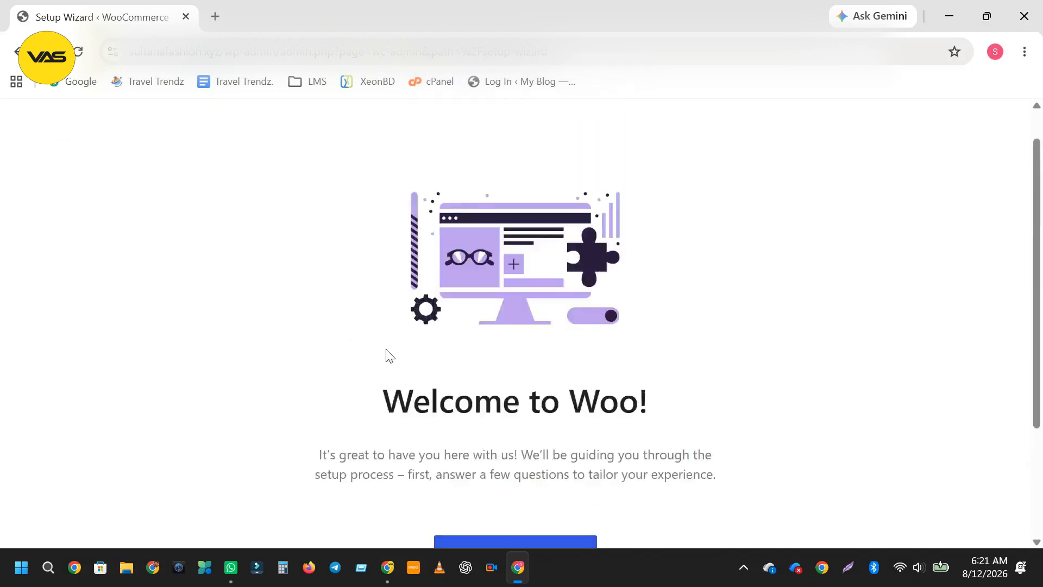
pyautogui.scroll(-2, 420, 392)
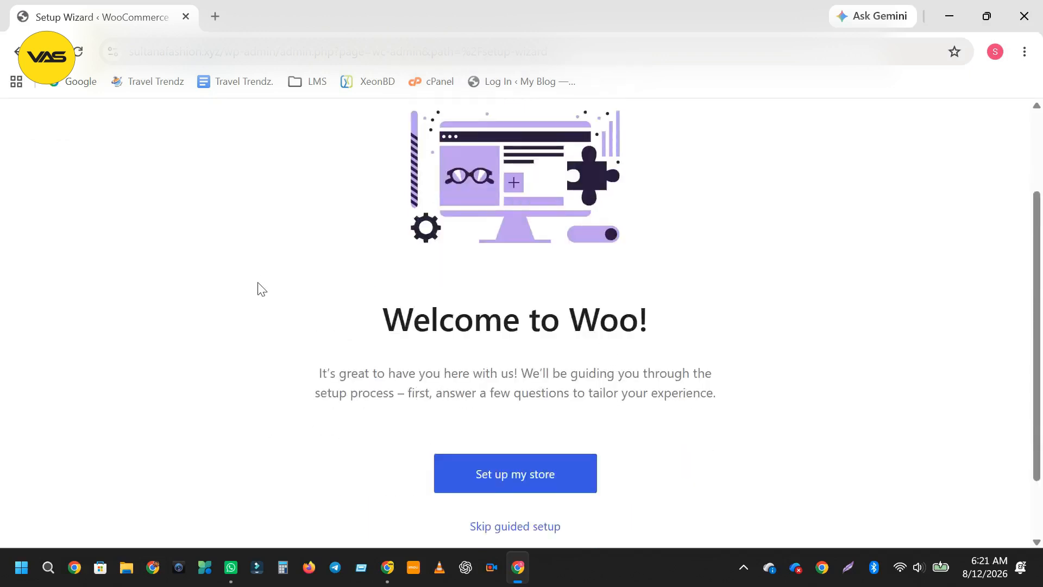
pyautogui.scroll(-2, 540, 324)
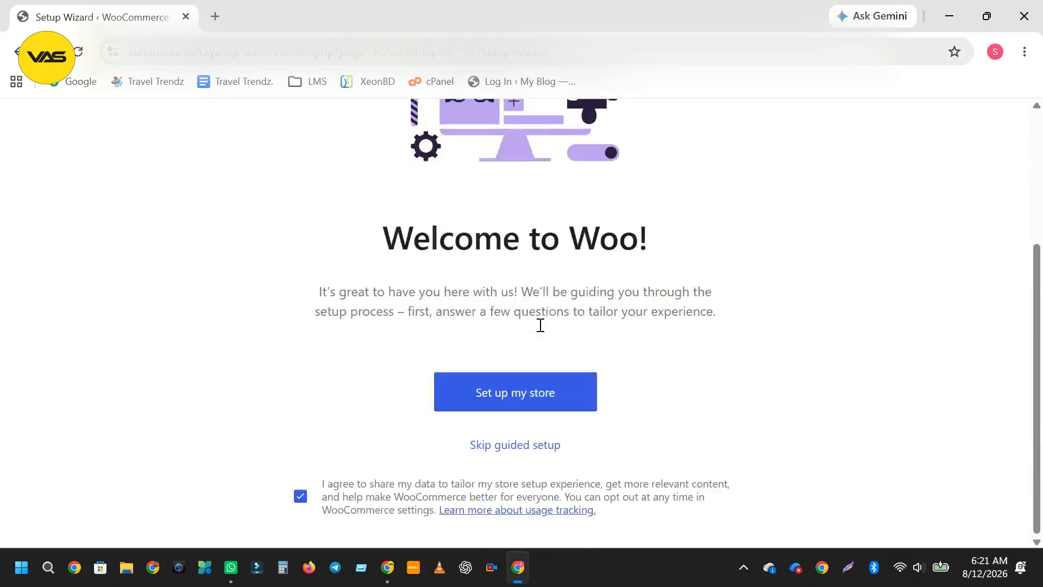
pyautogui.click(498, 448)
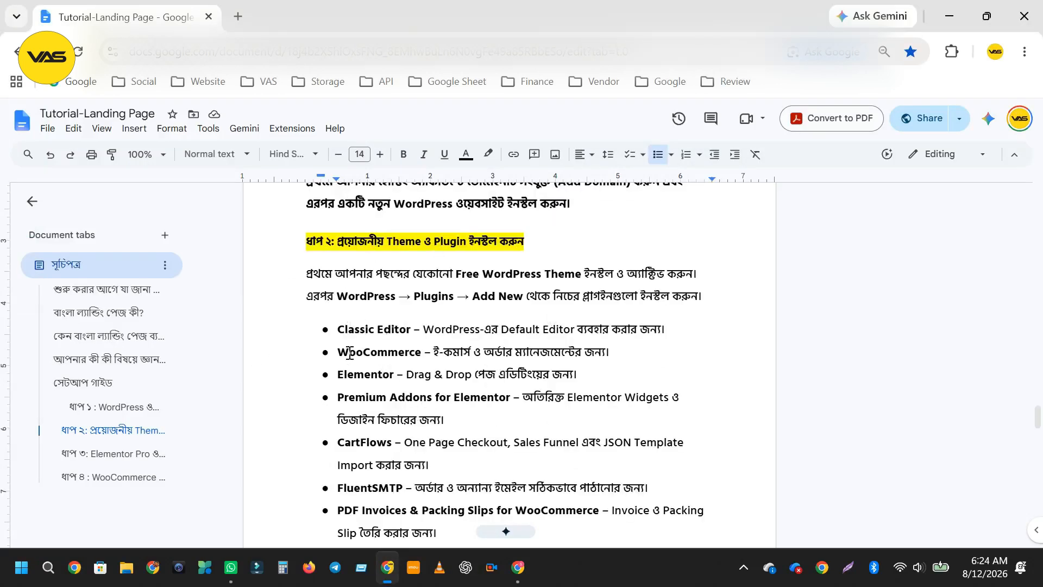
# Copy the words "Premium Addons" from the plugin list in the Google Docs setup guide and return to WordPress.
pyautogui.scroll(-1, 502, 376)
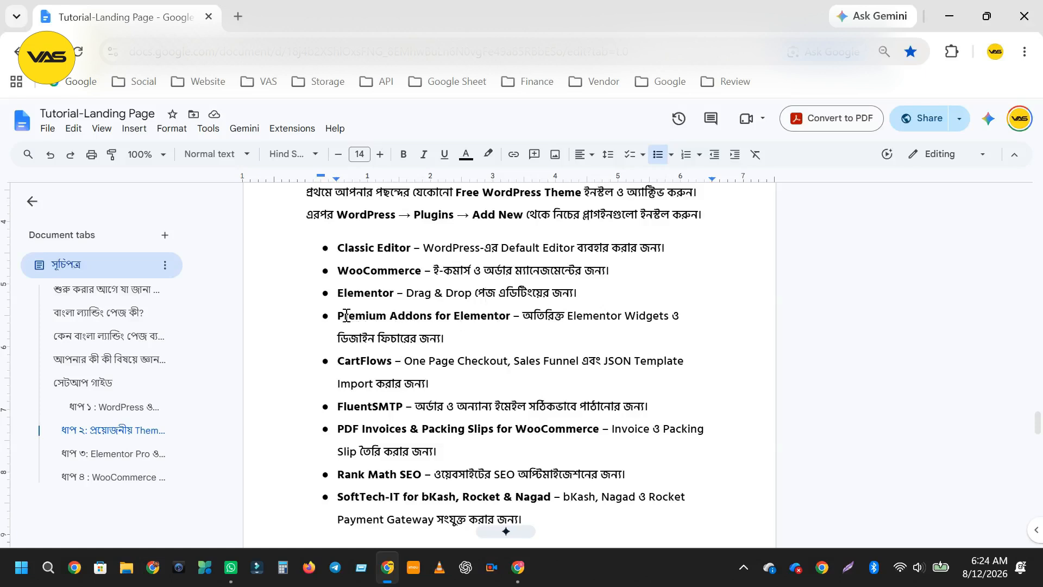
pyautogui.moveTo(337, 315); pyautogui.dragTo(433, 321)
pyautogui.hotkey('ctrl', 'c')
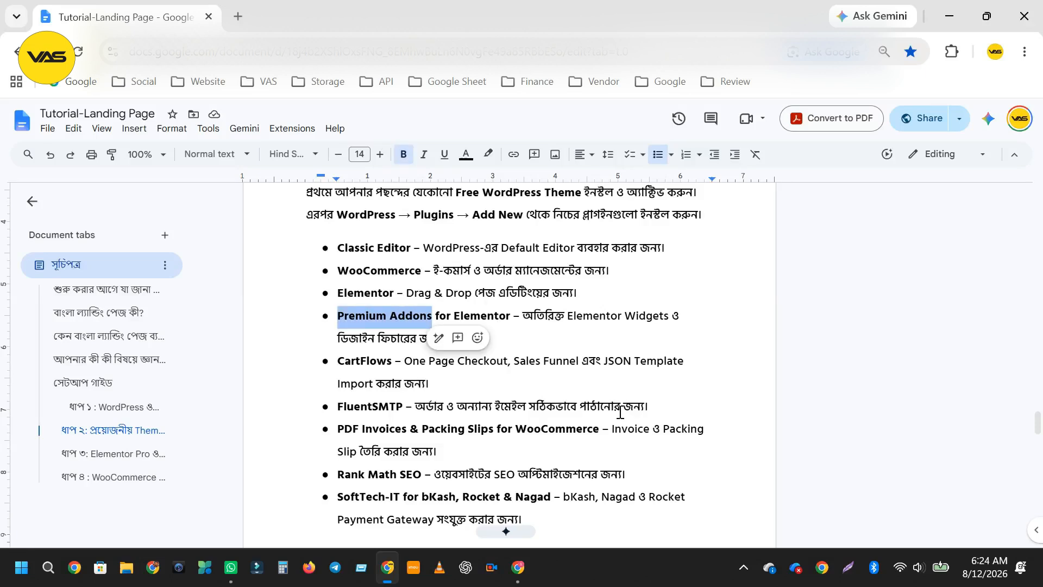
pyautogui.hotkey('alt', 'Tab')
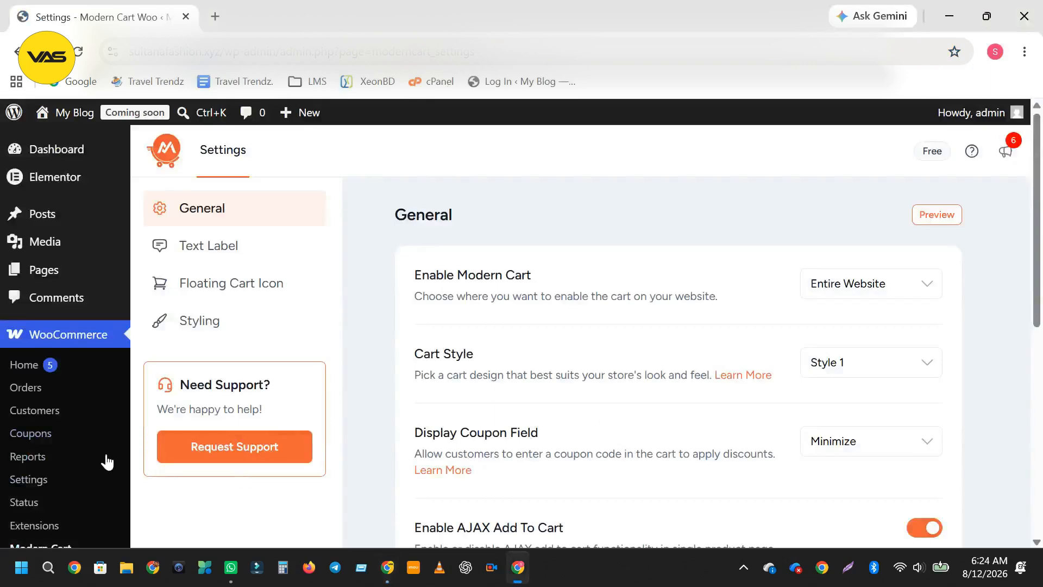
# Install and activate Premium Addons for Elementor from the page for adding plugins, pasting the copied name and shortening the search to "Premium".
pyautogui.scroll(-1, 47, 280)
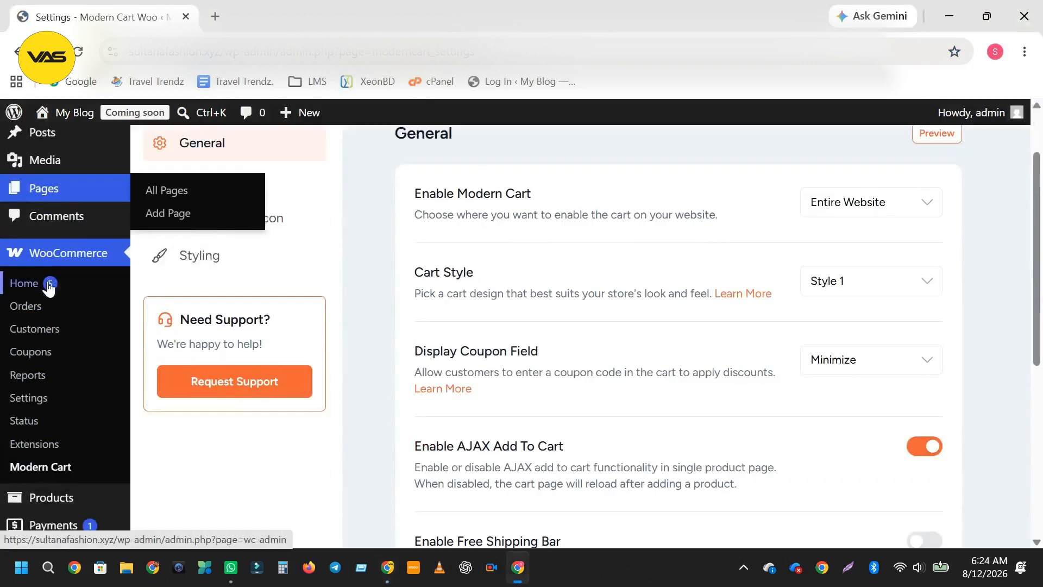
pyautogui.scroll(1, 58, 424)
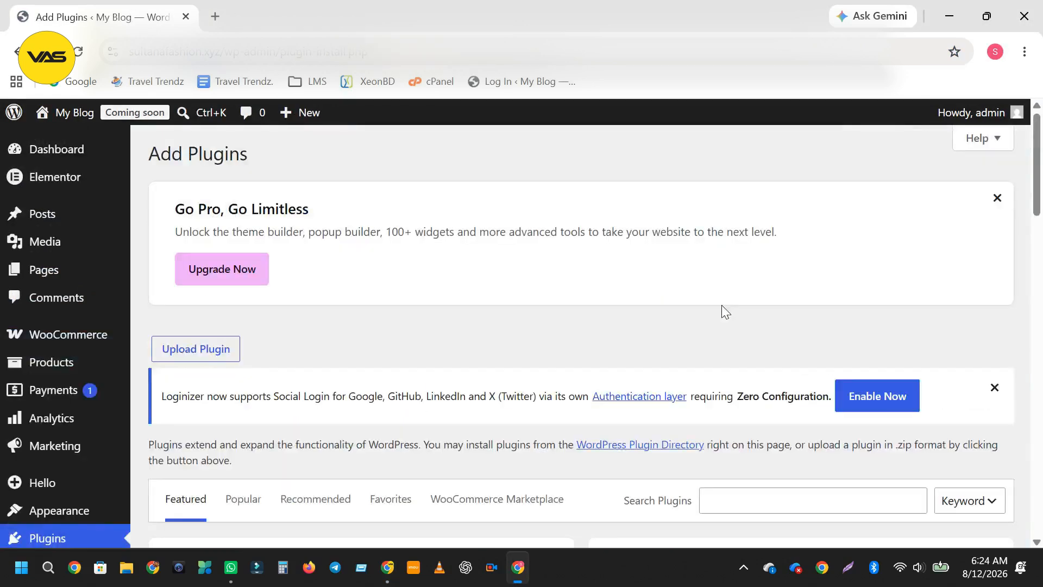
pyautogui.scroll(-1, 731, 320)
pyautogui.scroll(-3, 731, 320)
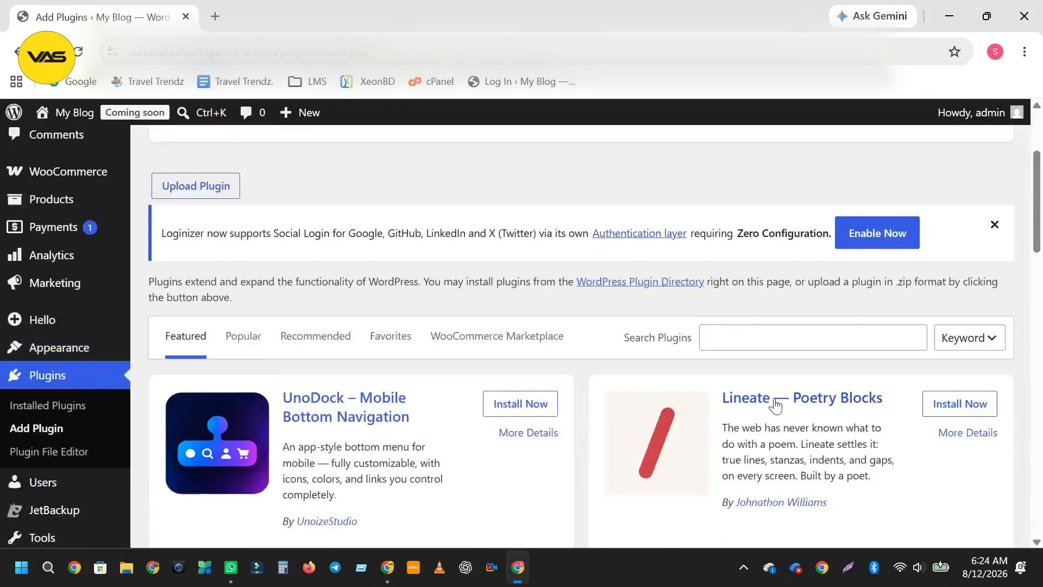
pyautogui.click(737, 341)
pyautogui.hotkey('ctrl', 'v')
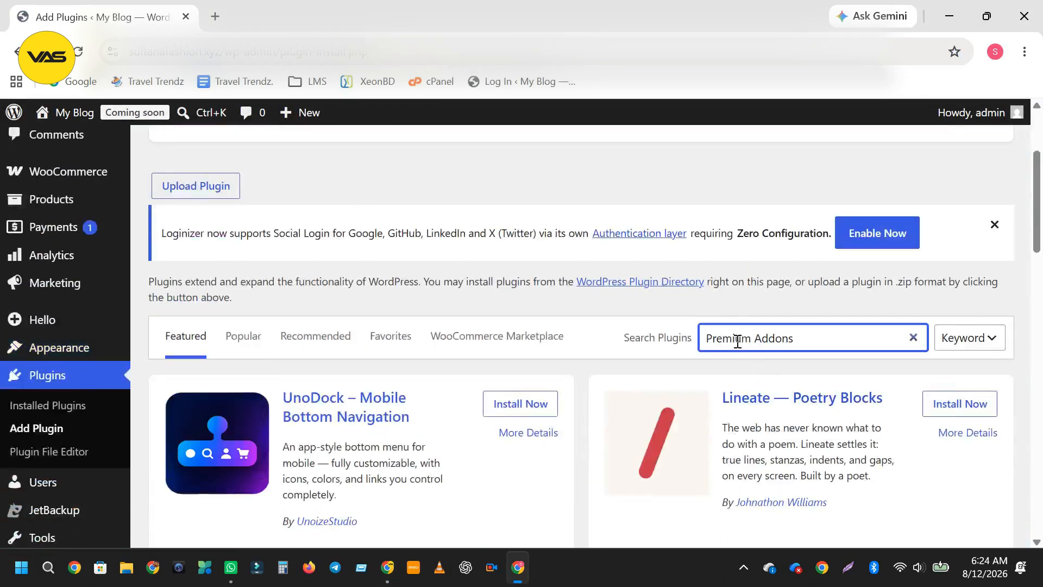
pyautogui.scroll(-3, 735, 347)
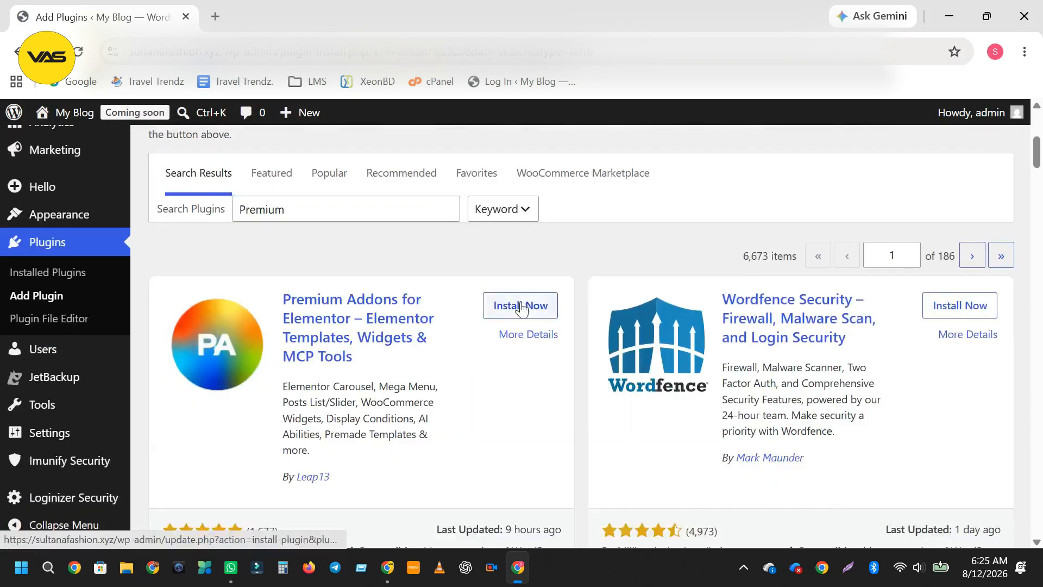
pyautogui.click(520, 305)
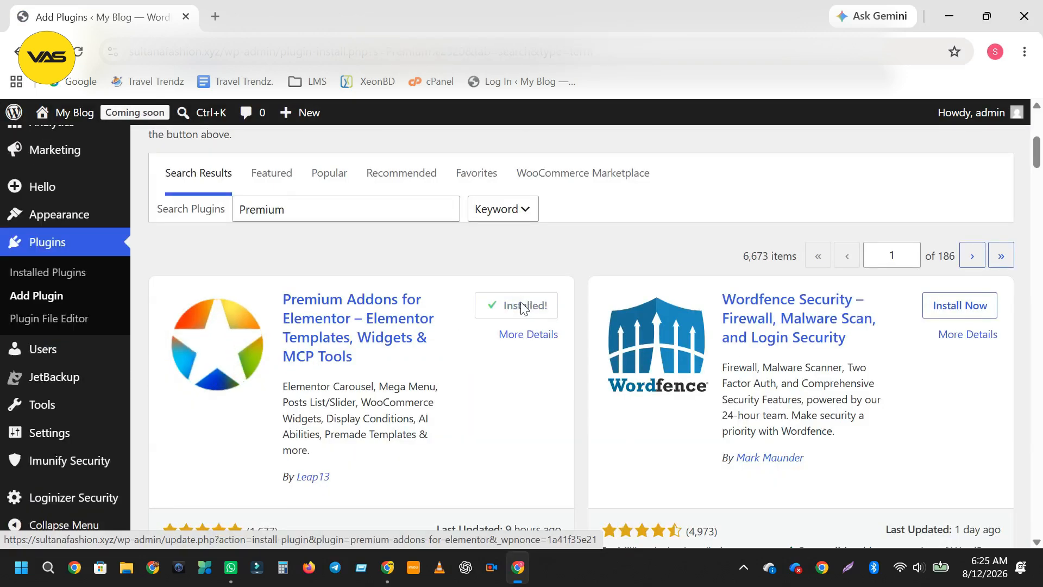
pyautogui.click(520, 306)
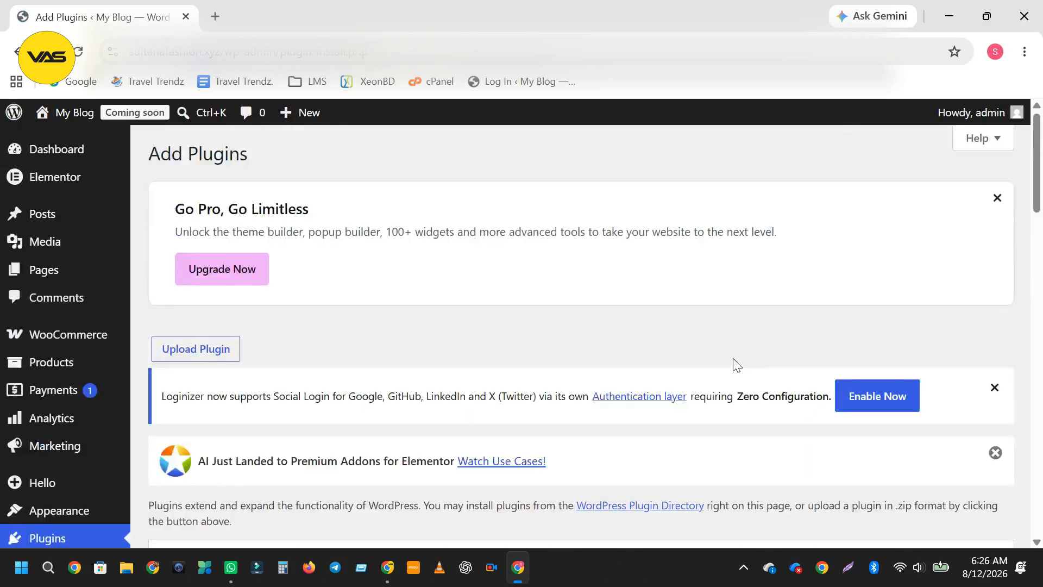
# Install and activate the FluentSMTP plugin, searching for "FluentSMTP" and shortening the search term to "Fluent".
pyautogui.scroll(-3, 732, 358)
pyautogui.click(734, 401)
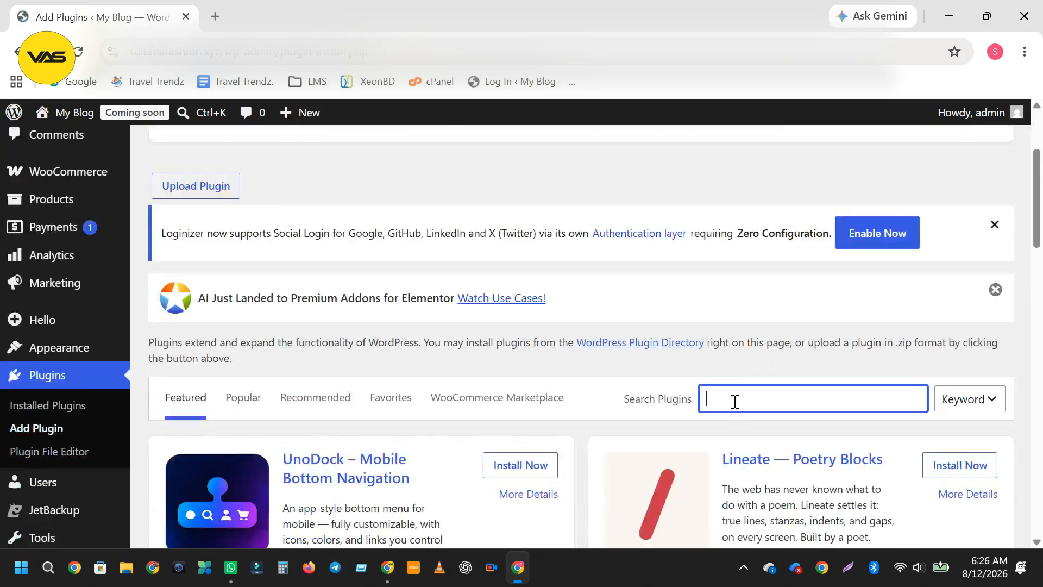
pyautogui.write('FluentSMTP')
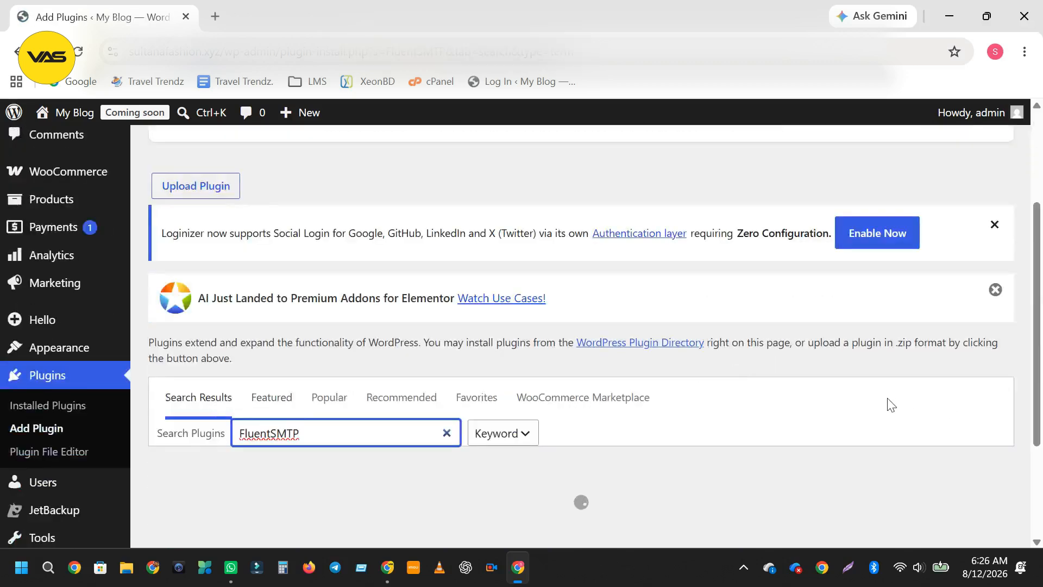
pyautogui.scroll(-2, 720, 407)
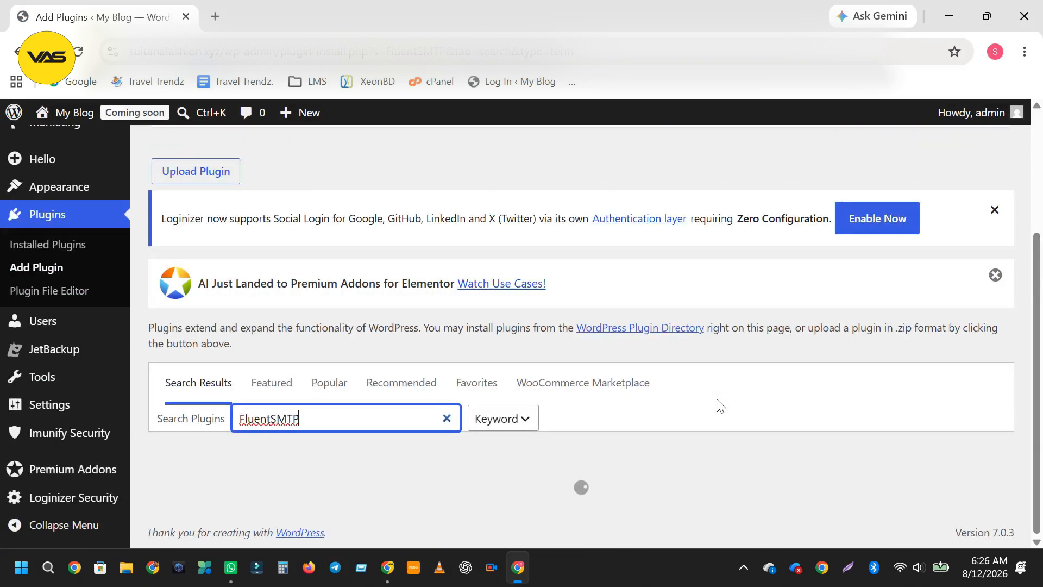
pyautogui.press('BackSpace')
pyautogui.press('BackSpace')
pyautogui.press('BackSpace')
pyautogui.press('BackSpace')
pyautogui.scroll(-3, 720, 406)
pyautogui.click(514, 358)
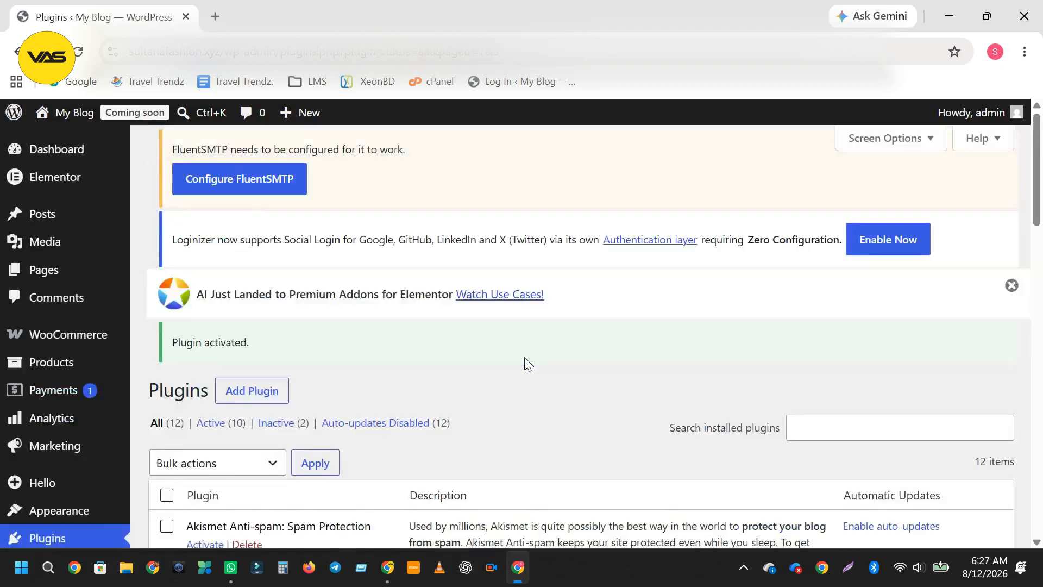
# Review the PDF Invoices & Packing Slips entry in the Google Docs guide, copy the name "Rank Math SEO" and return to WordPress.
pyautogui.hotkey('alt', 'Tab')
pyautogui.click(297, 356)
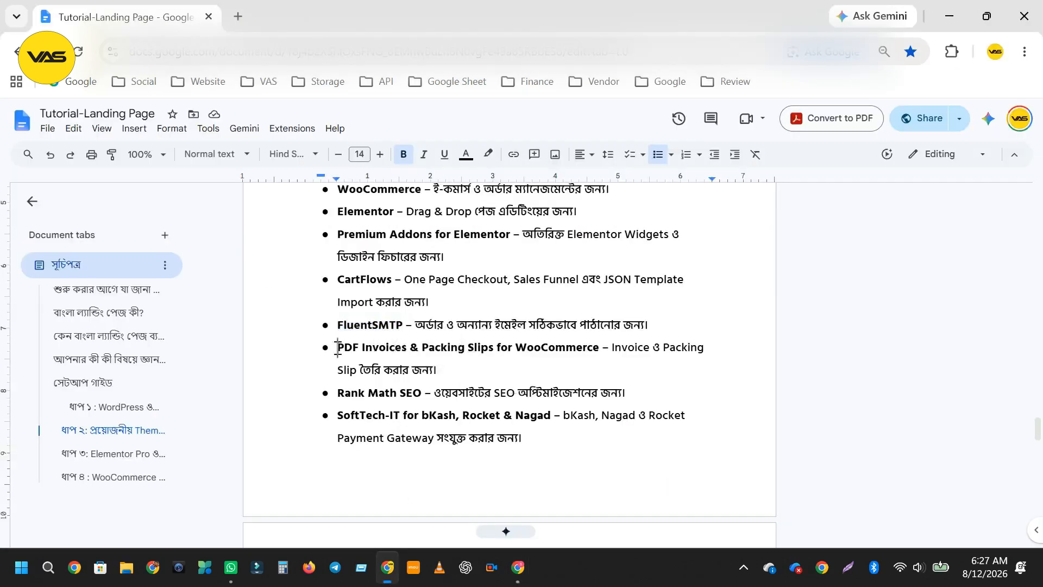
pyautogui.moveTo(338, 348); pyautogui.dragTo(599, 348)
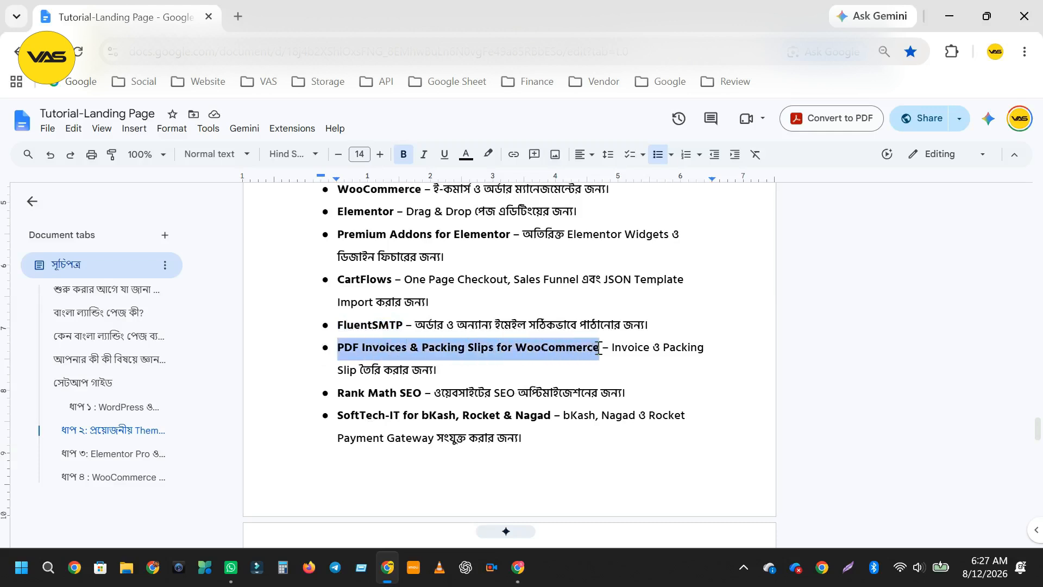
pyautogui.click(451, 351)
pyautogui.moveTo(336, 394); pyautogui.dragTo(423, 395)
pyautogui.hotkey('ctrl', 'c')
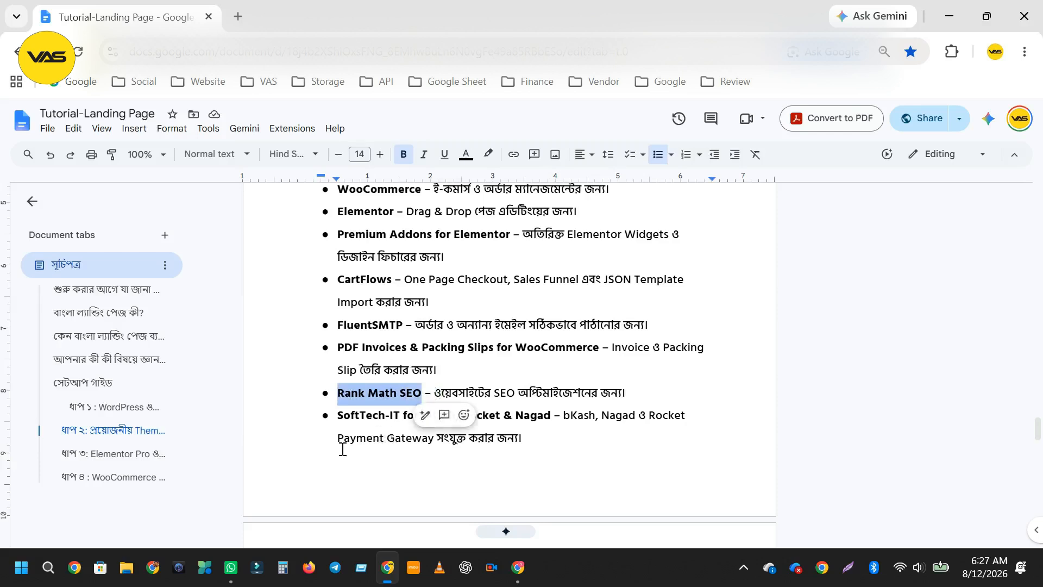
pyautogui.hotkey('alt', 'Tab')
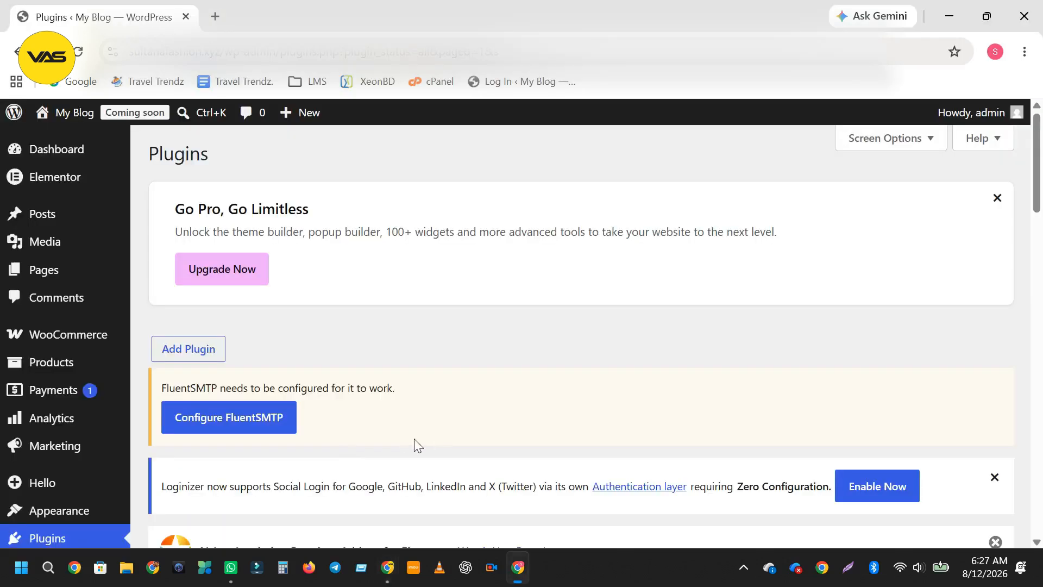
# Install the Rank Math SEO plugin from the page for adding plugins, pasting the copied name and shortening the search to "Rank".
pyautogui.click(179, 358)
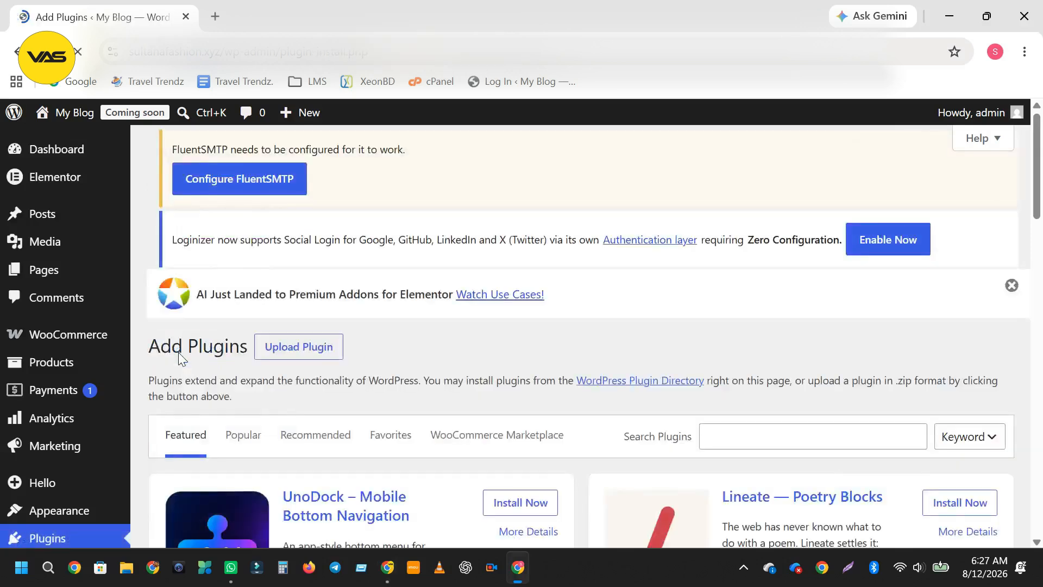
pyautogui.scroll(-5, 739, 433)
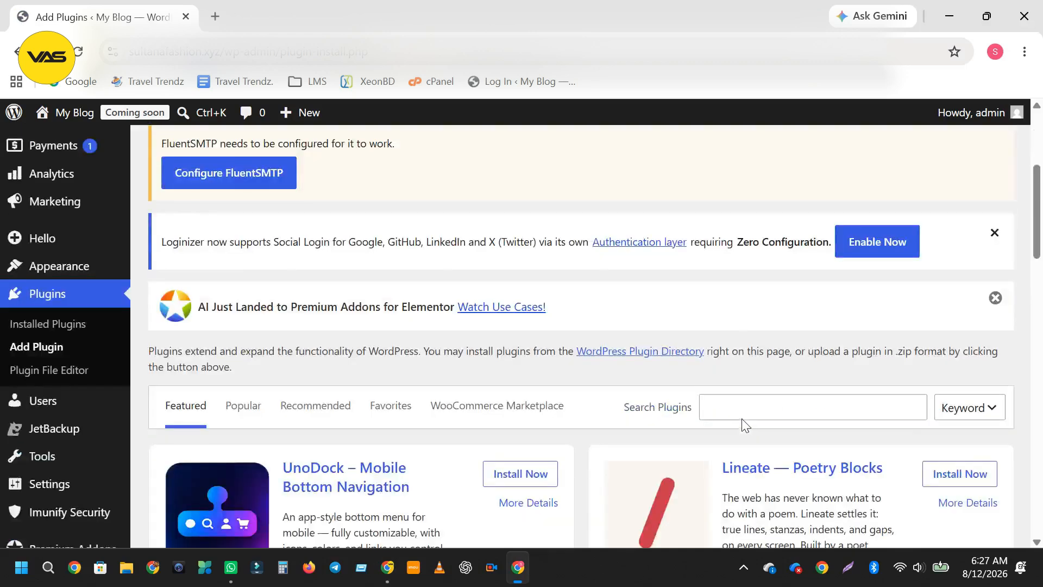
pyautogui.click(713, 413)
pyautogui.hotkey('ctrl', 'v')
pyautogui.scroll(-1, 424, 303)
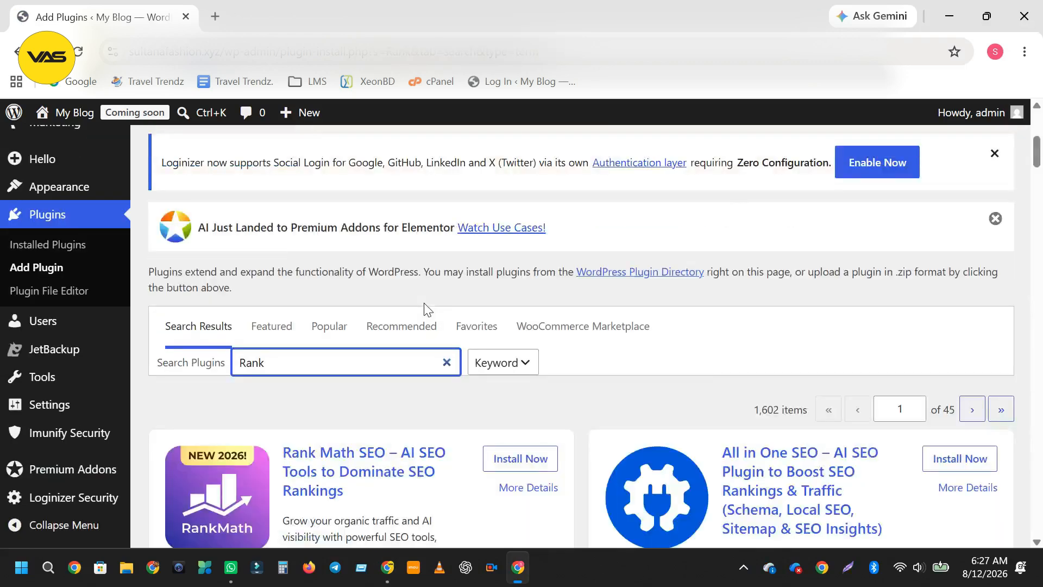
pyautogui.scroll(-1, 423, 303)
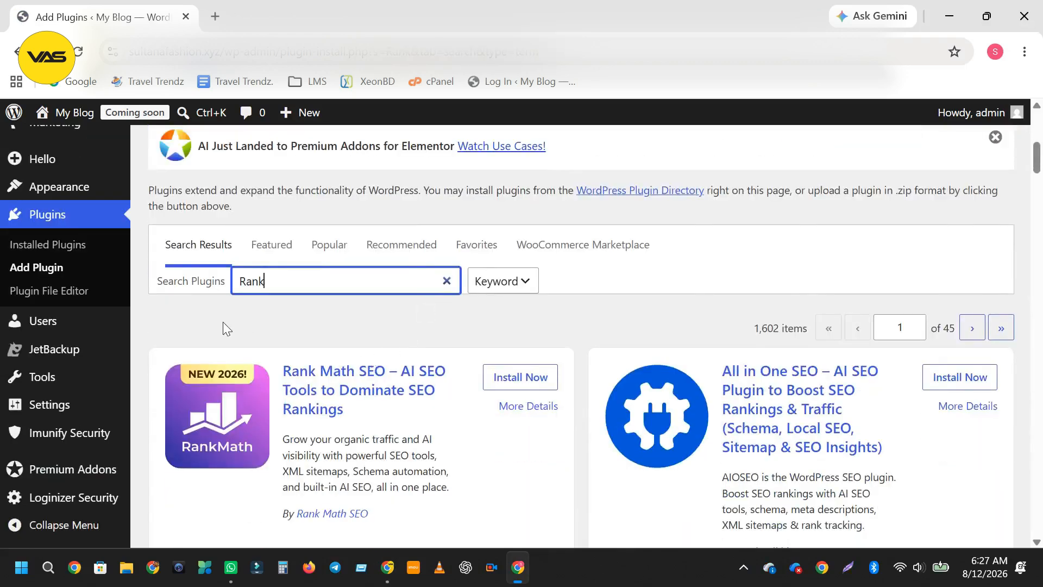
pyautogui.click(512, 385)
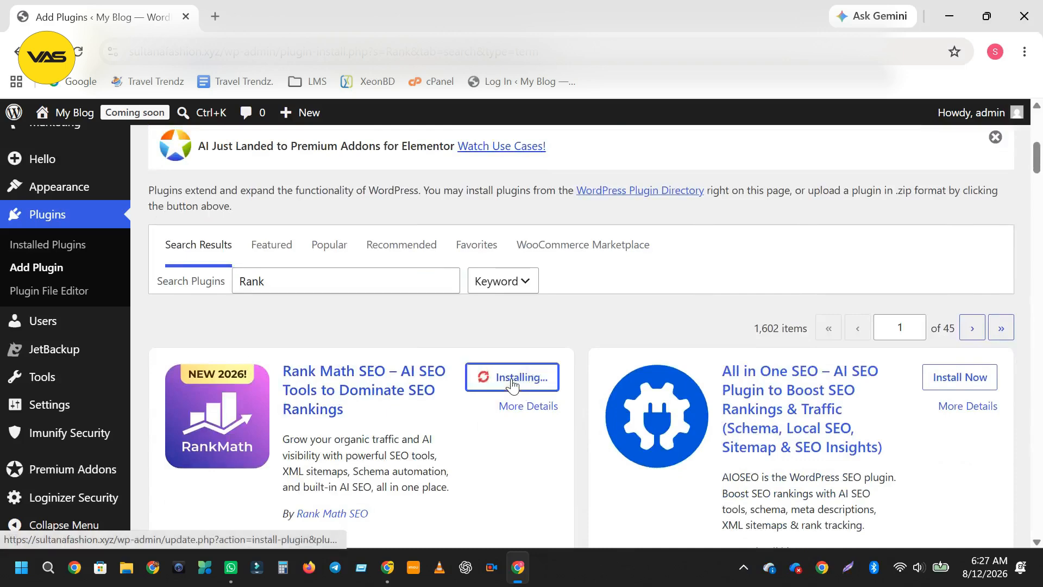
# Switch to the Google Docs guide, copy "SoftTech" from the last plugin entry and return to WordPress.
pyautogui.hotkey('alt', 'Tab')
pyautogui.click(345, 438)
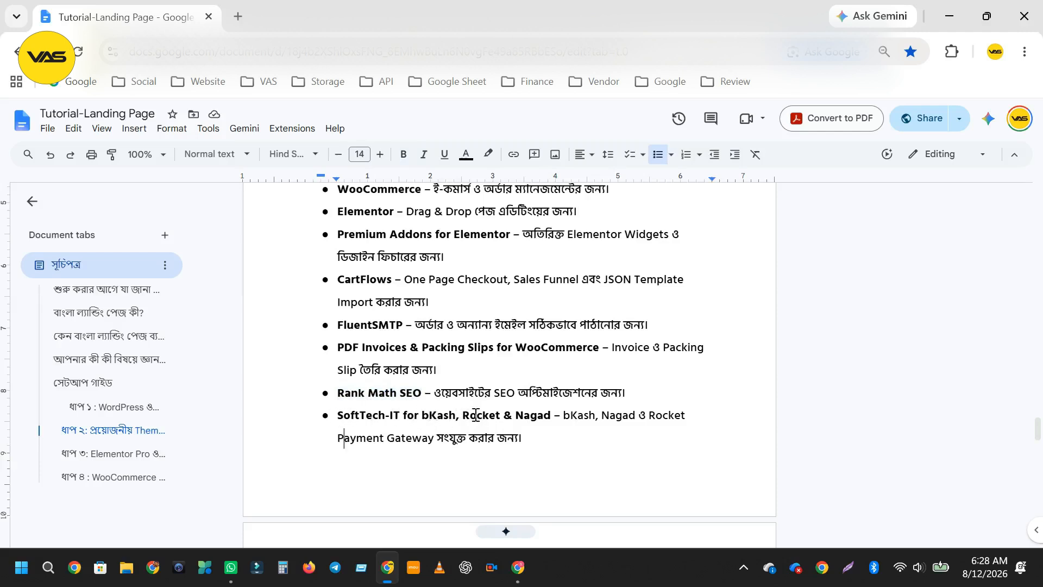
pyautogui.scroll(-2, 459, 420)
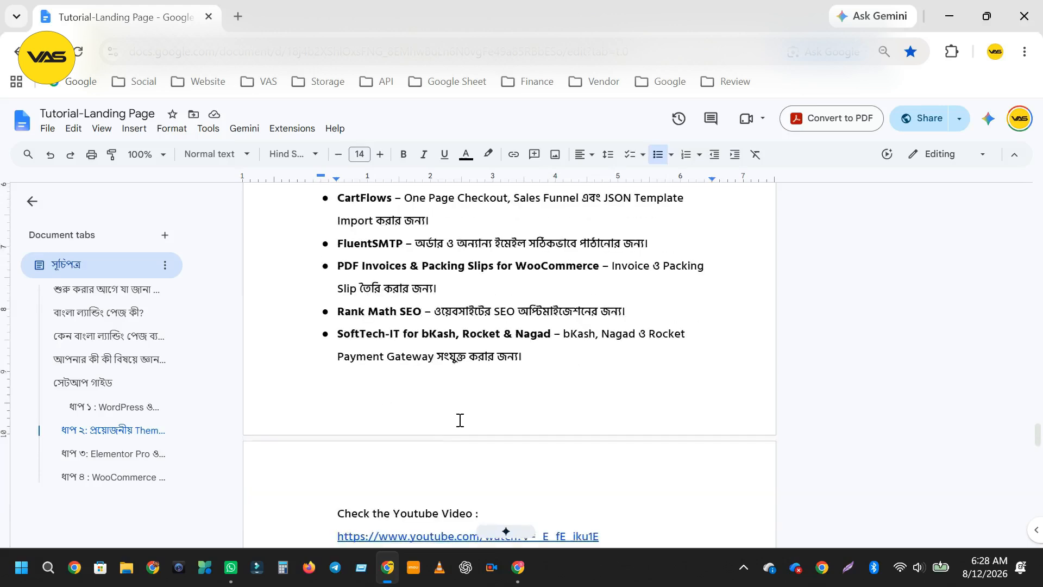
pyautogui.scroll(2, 460, 419)
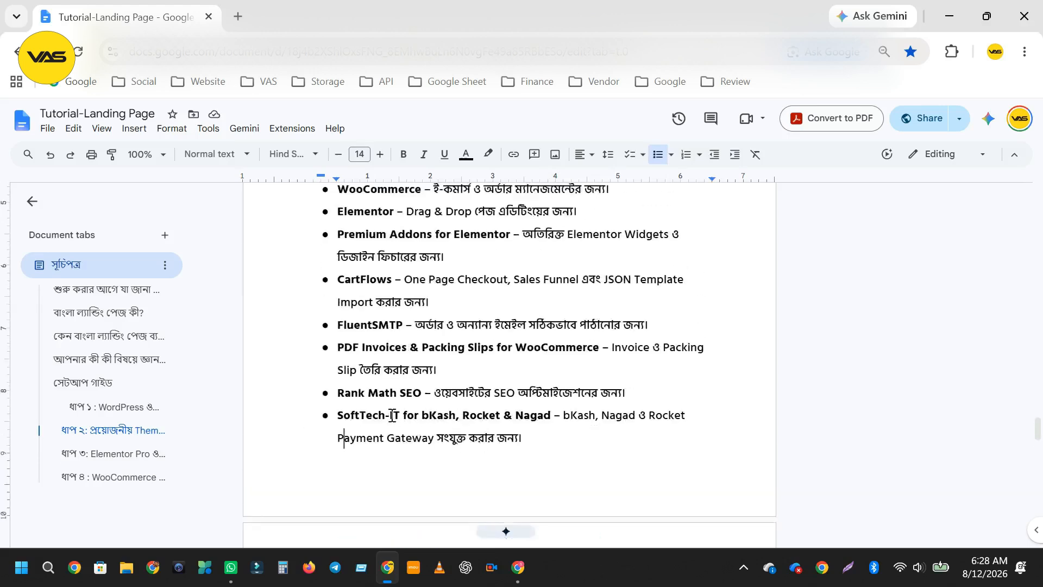
pyautogui.moveTo(338, 414); pyautogui.dragTo(385, 419)
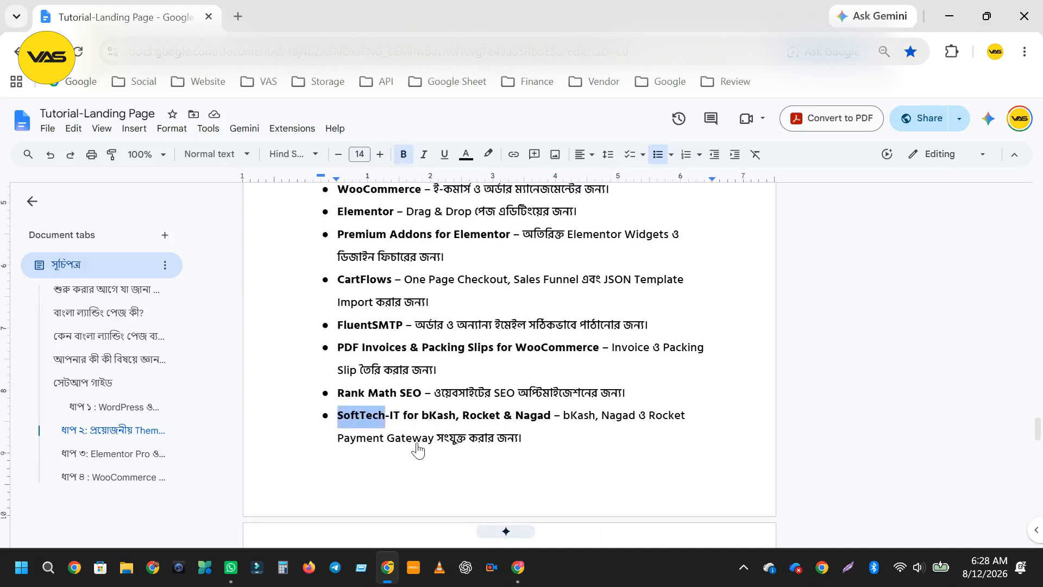
pyautogui.hotkey('alt', 'Tab')
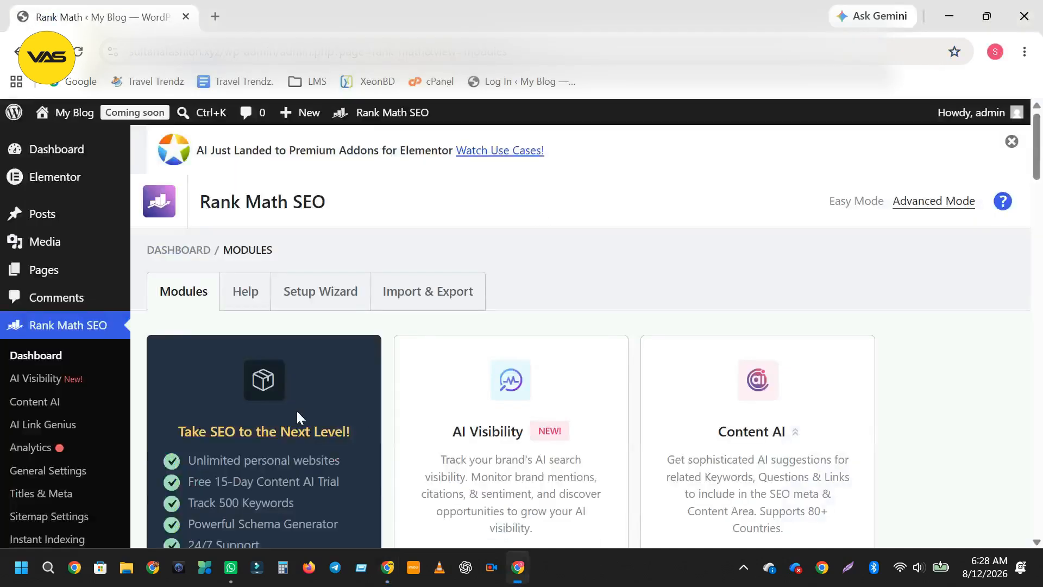
# Open the page for adding plugins from the Rank Math SEO dashboard.
pyautogui.scroll(-6, 151, 435)
pyautogui.moveTo(119, 455)
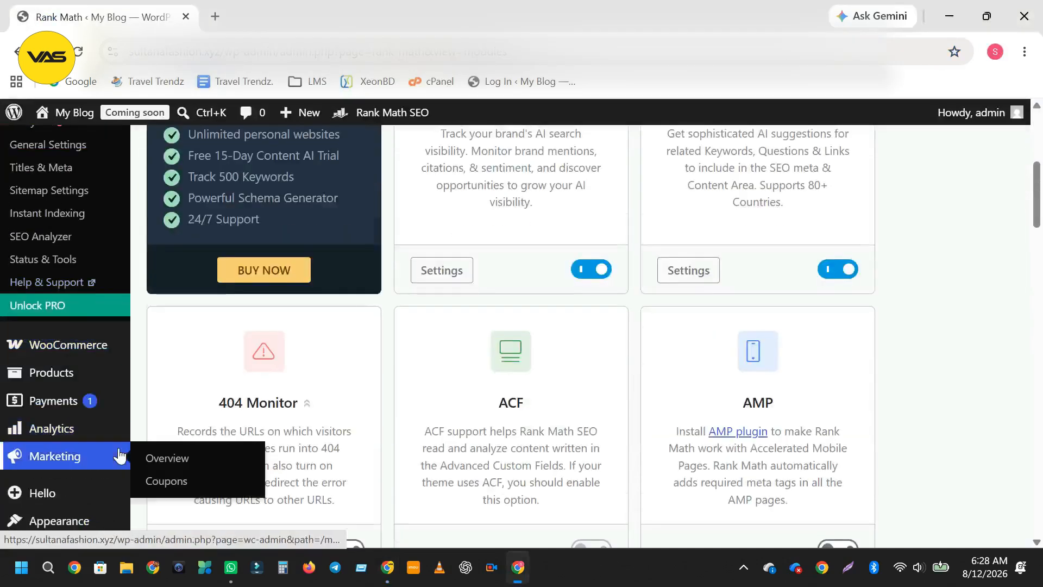
pyautogui.scroll(-5, 65, 443)
pyautogui.scroll(-5, 68, 442)
pyautogui.scroll(5, 83, 371)
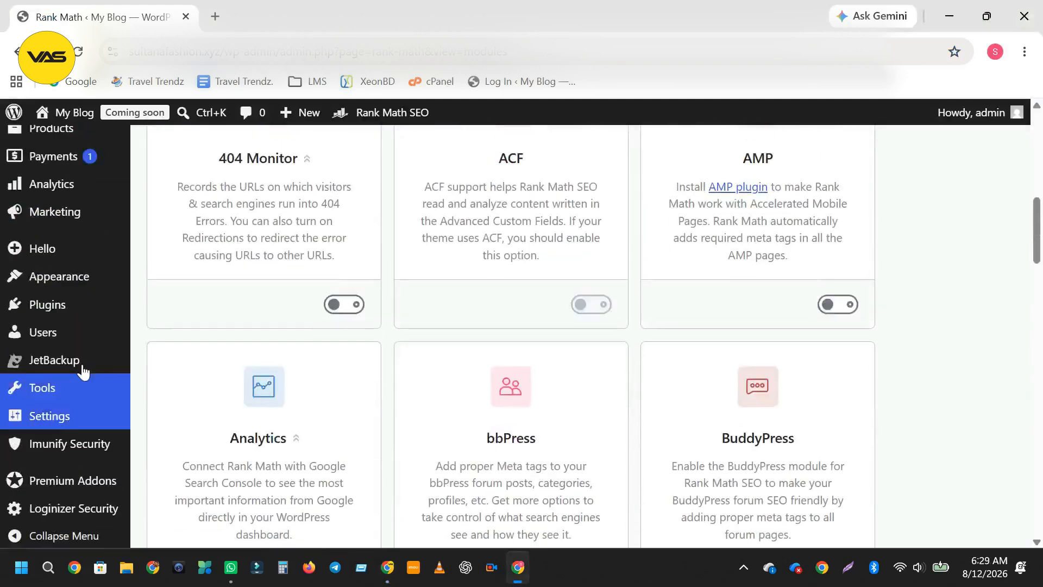
pyautogui.moveTo(63, 305)
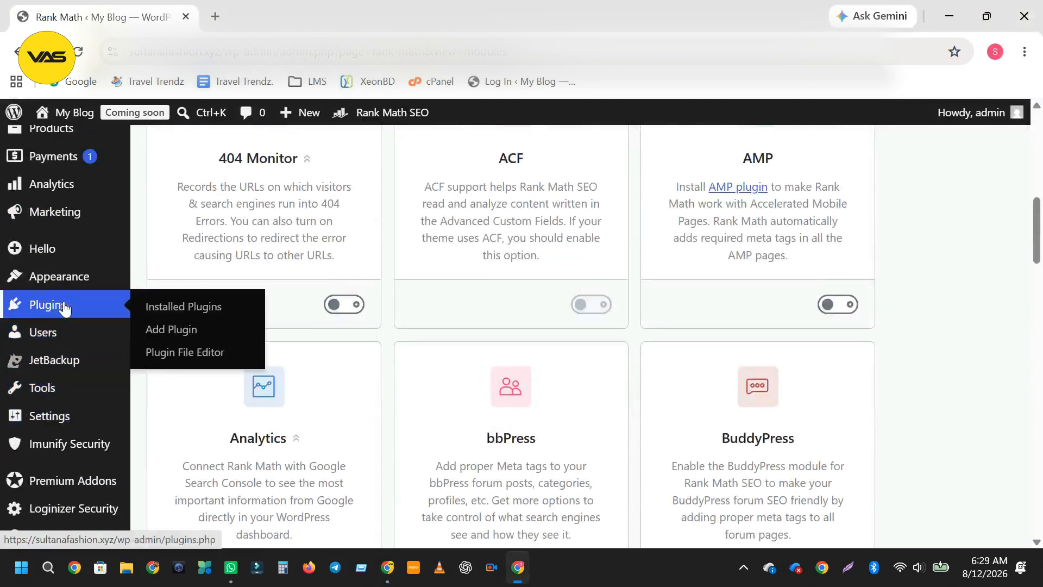
pyautogui.click(175, 336)
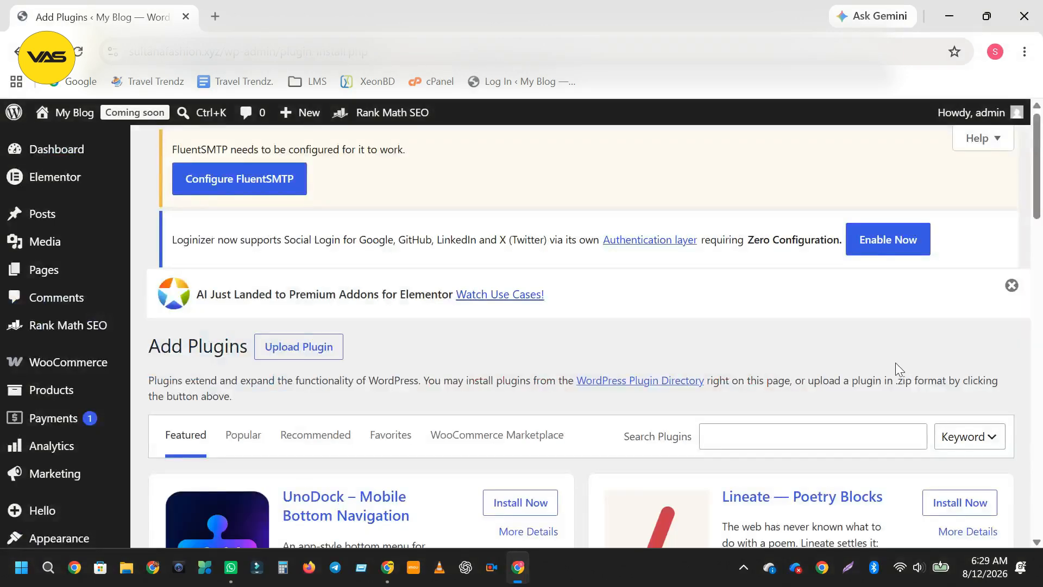
# Search the plugins for "SoftTech", then install and activate SoftTech-IT bKash, Rocket, Nagad.
pyautogui.scroll(-5, 710, 368)
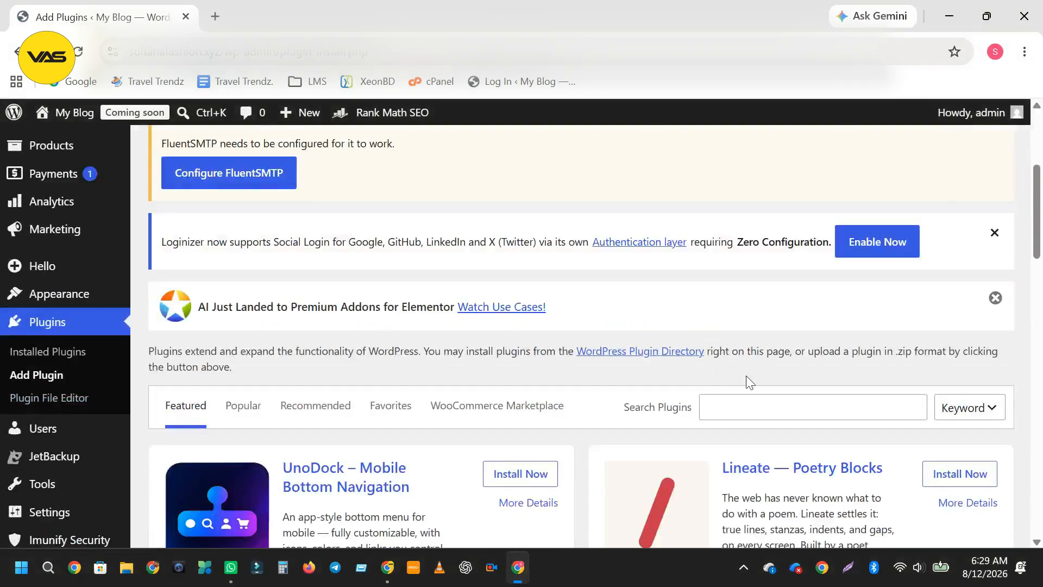
pyautogui.scroll(-5, 748, 379)
pyautogui.click(741, 162)
pyautogui.write('SoftTech')
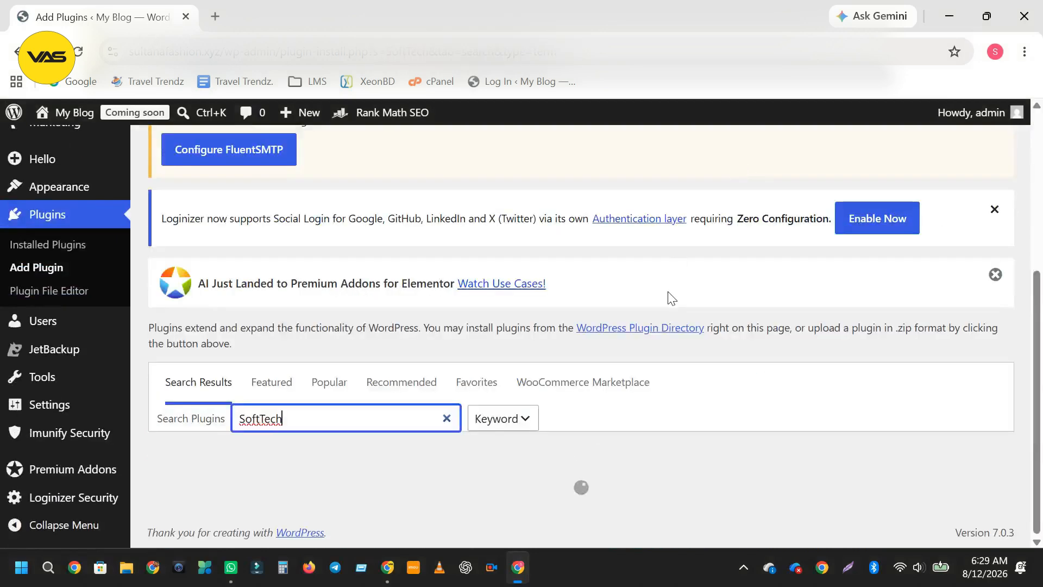
pyautogui.scroll(-4, 671, 298)
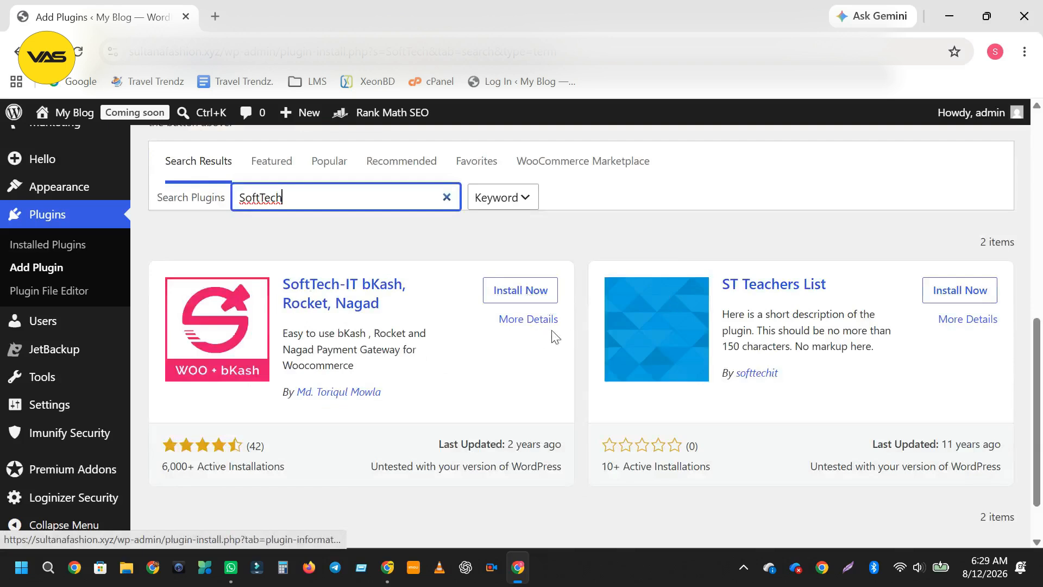
pyautogui.click(511, 293)
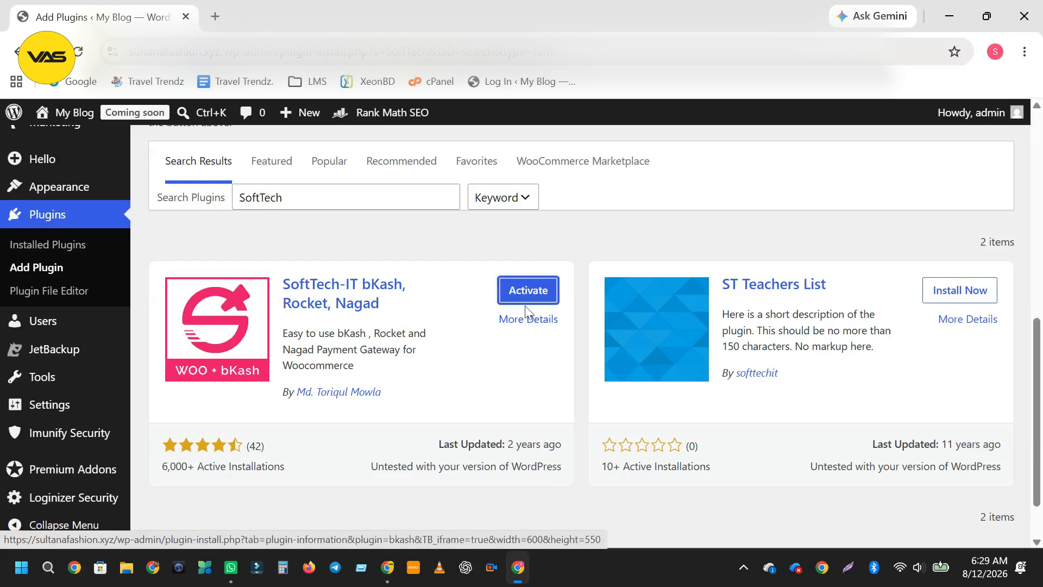
pyautogui.click(523, 300)
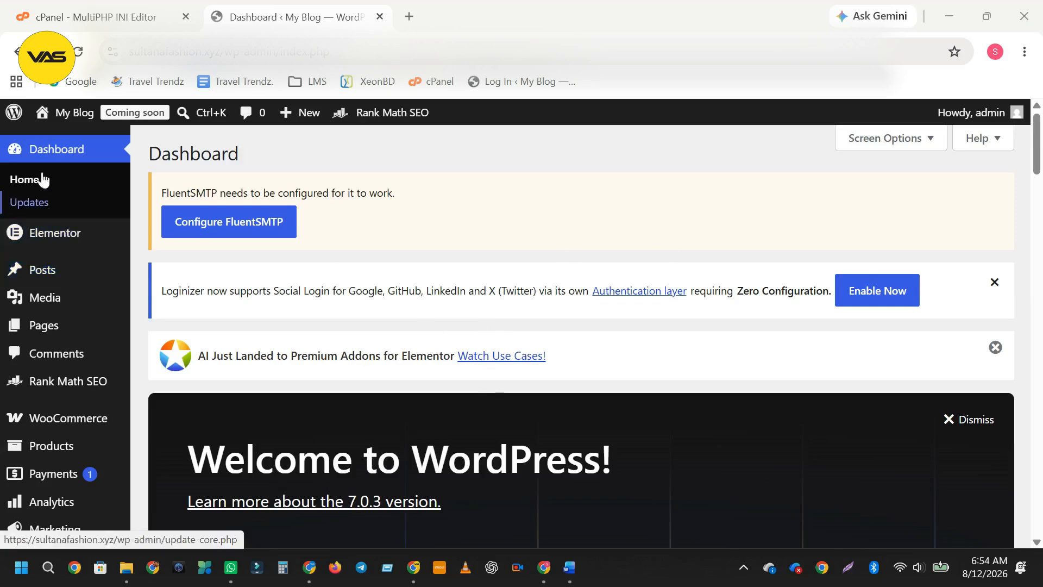
# Go from the WordPress dashboard to the page for adding plugins and search for "cartflow".
pyautogui.scroll(-1, 87, 332)
pyautogui.scroll(-4, 54, 325)
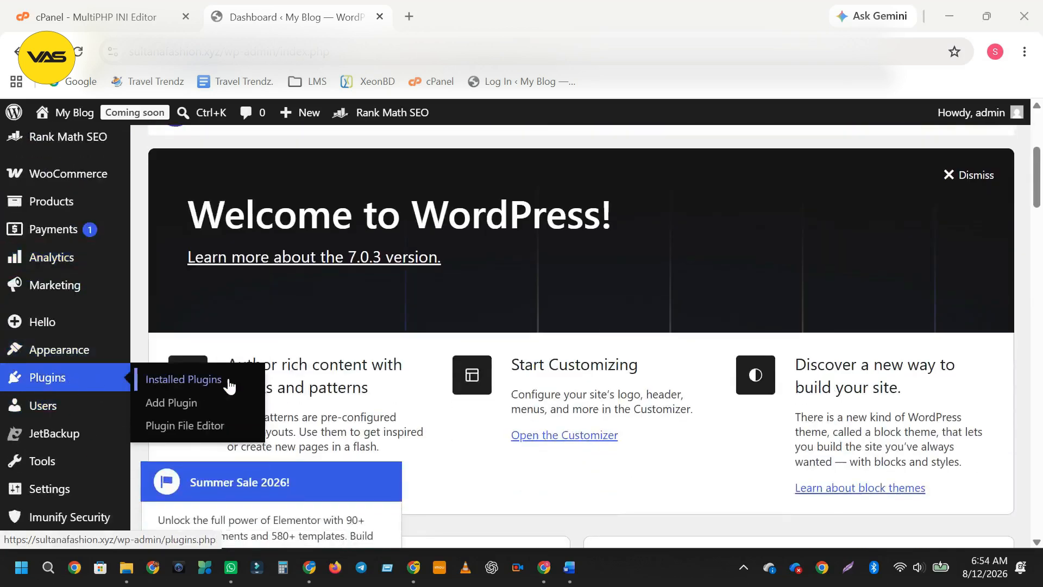
pyautogui.click(174, 411)
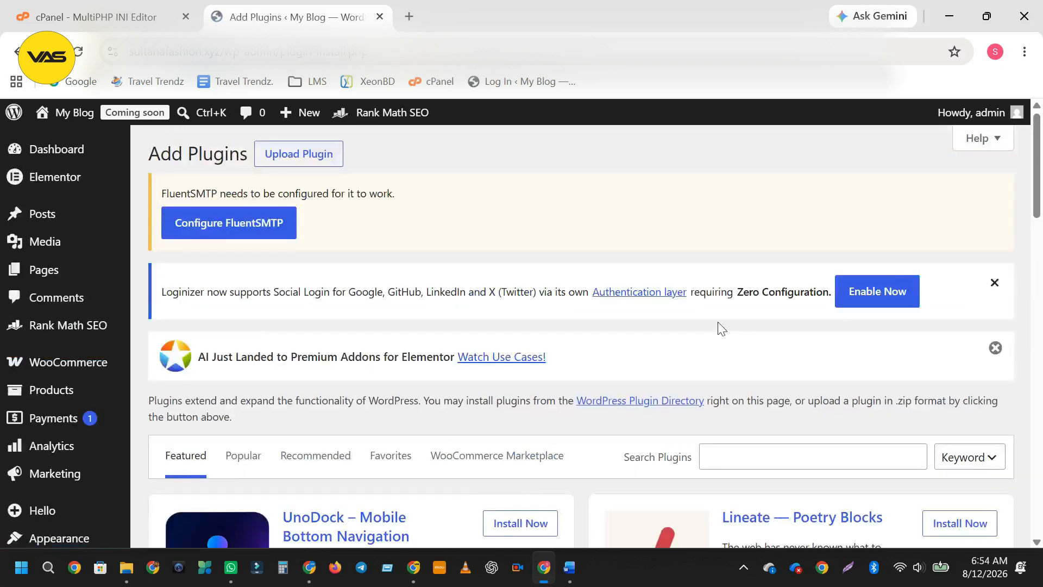
pyautogui.scroll(-3, 719, 327)
pyautogui.click(756, 293)
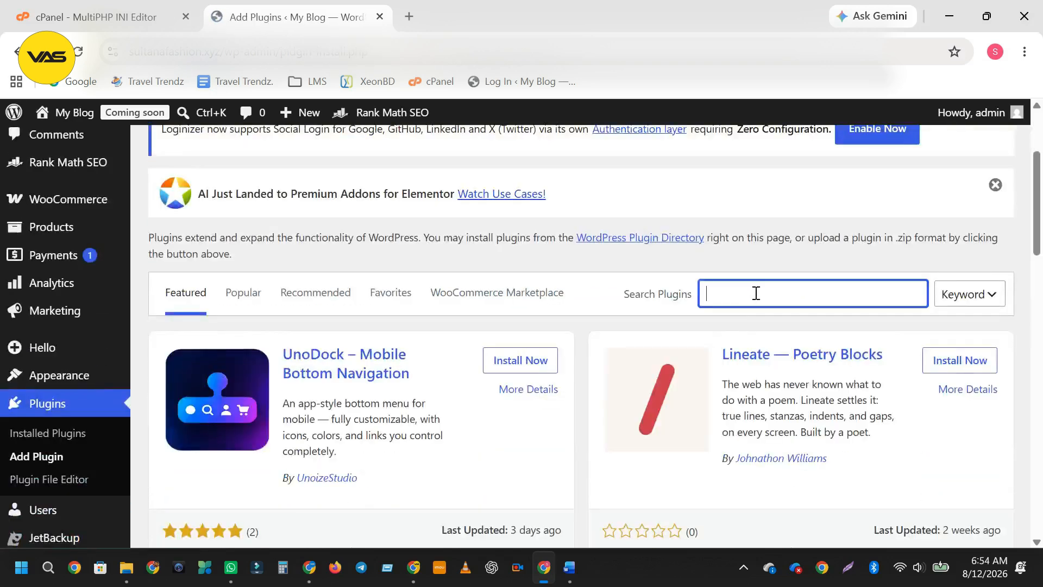
pyautogui.write('cartflow')
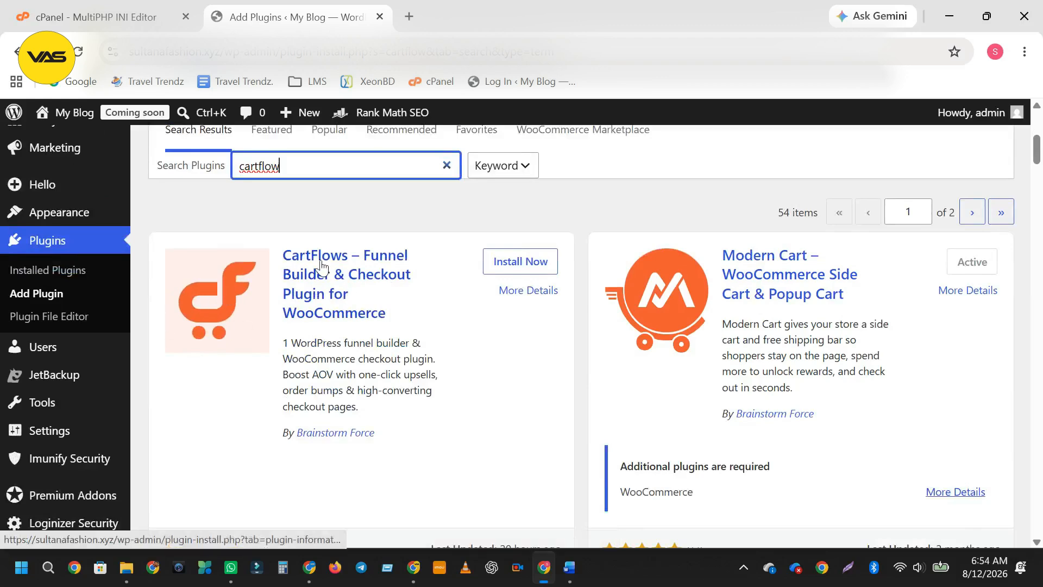
# Install and activate CartFlows – Funnel Builder & Checkout Plugin for WooCommerce.
pyautogui.scroll(-5, 420, 369)
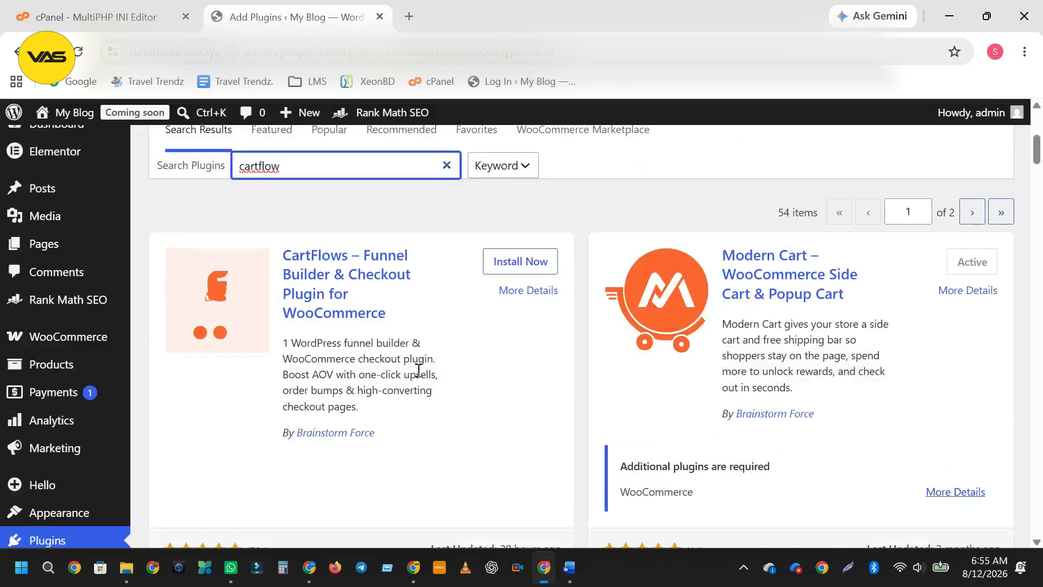
pyautogui.scroll(2, 478, 429)
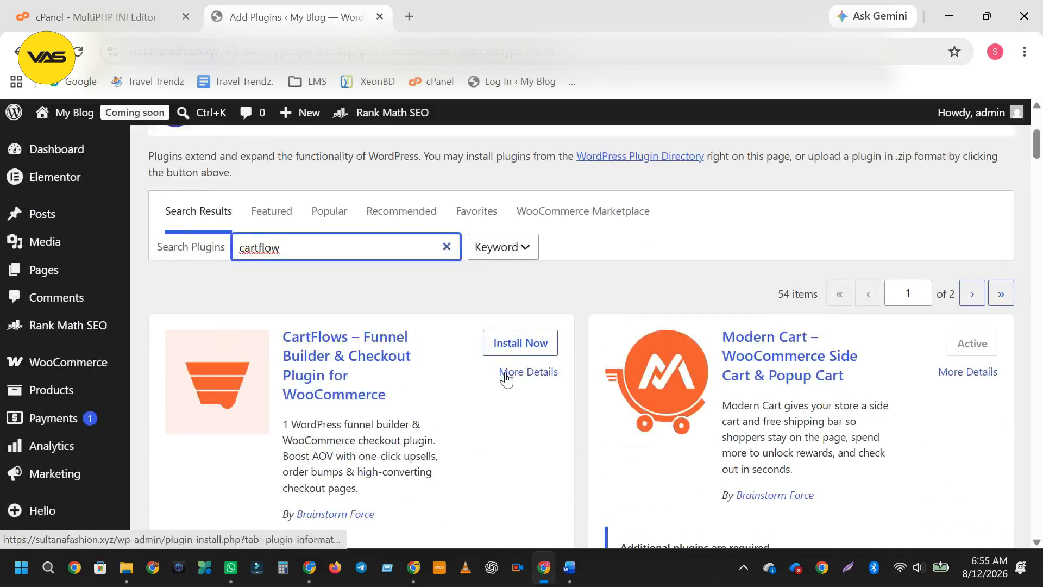
pyautogui.click(515, 345)
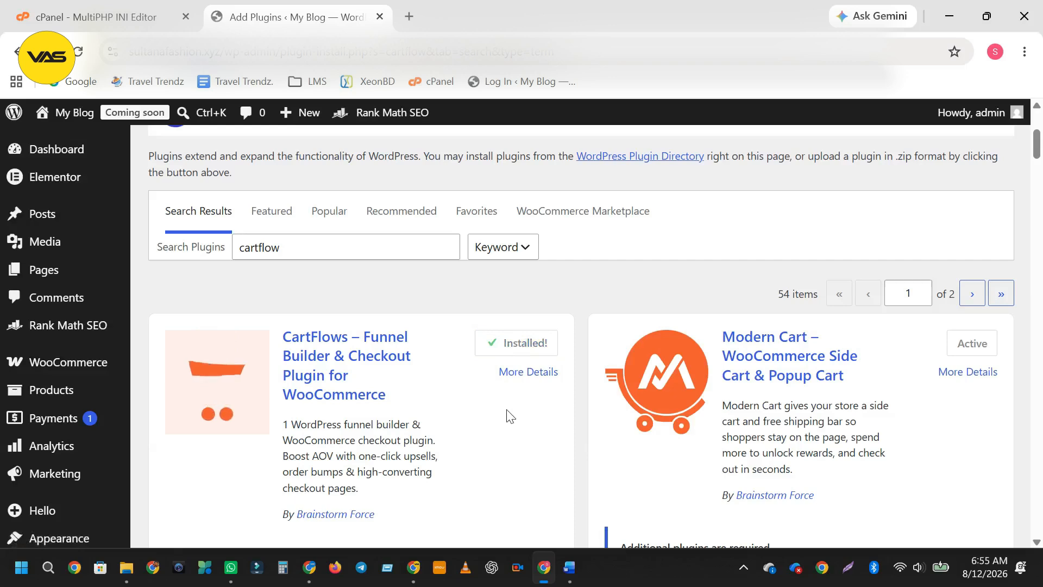
pyautogui.click(538, 352)
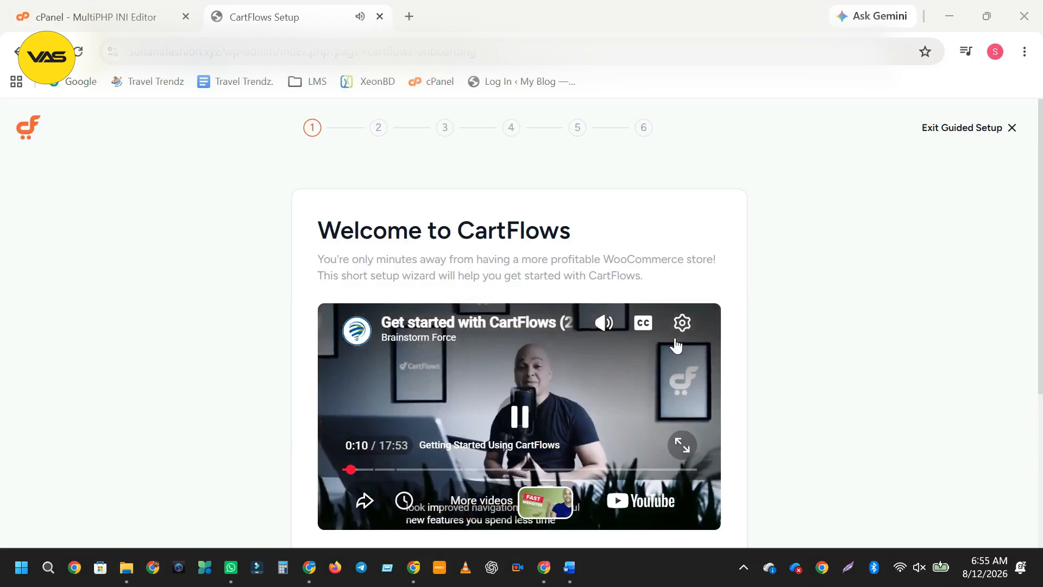
# Look over the CartFlows welcome page and exit its guided setup.
pyautogui.scroll(-3, 846, 331)
pyautogui.scroll(3, 846, 330)
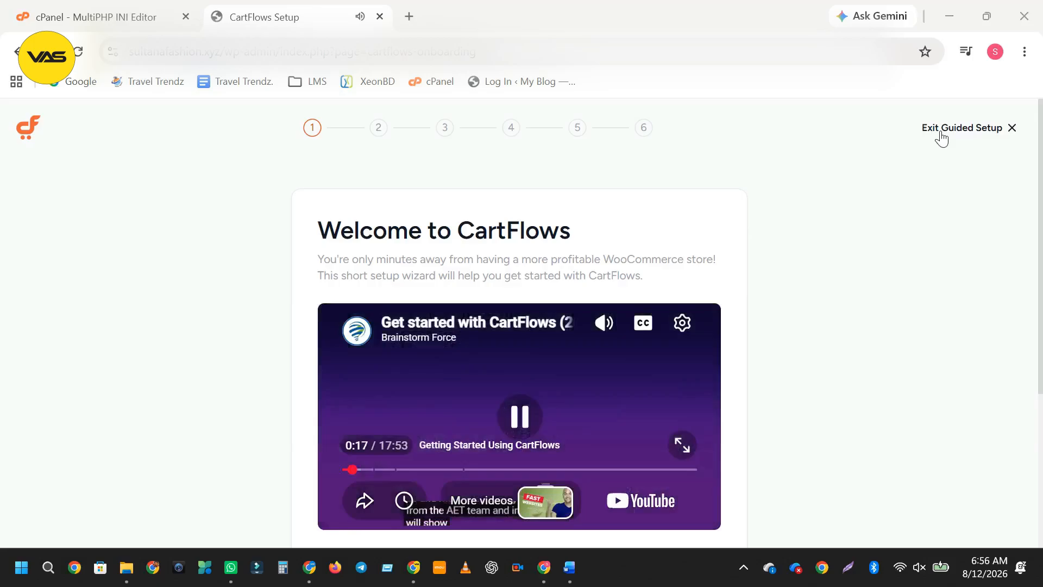
pyautogui.click(941, 137)
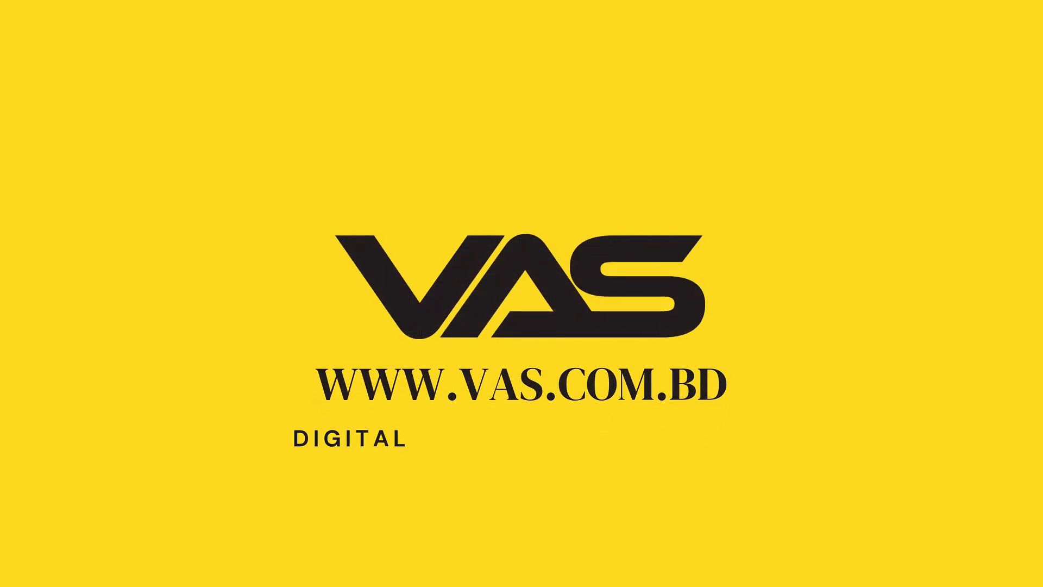